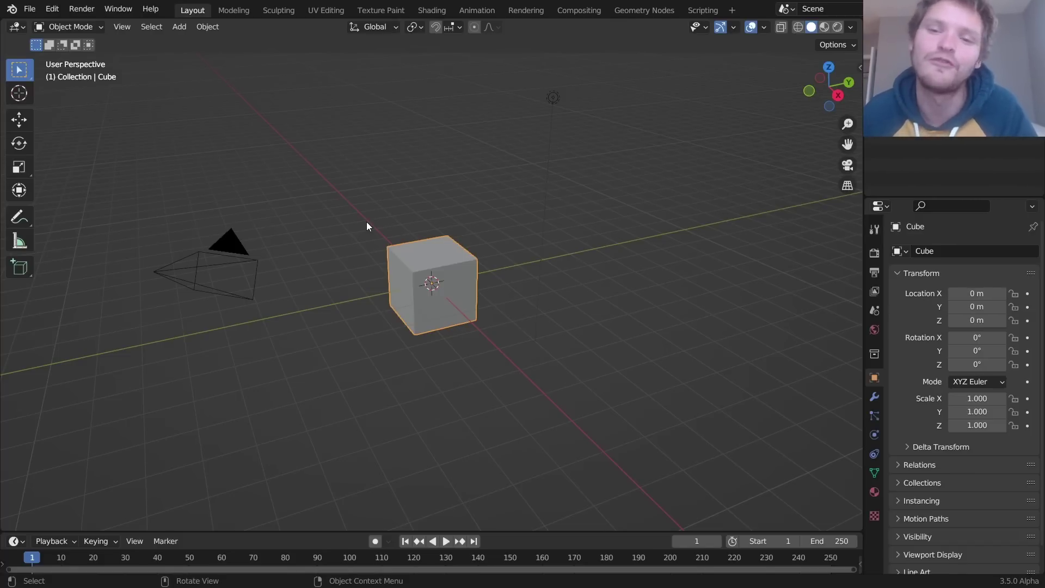
Create a new geometry node tree for the cube and add a Simulation Input on the link
click(643, 11)
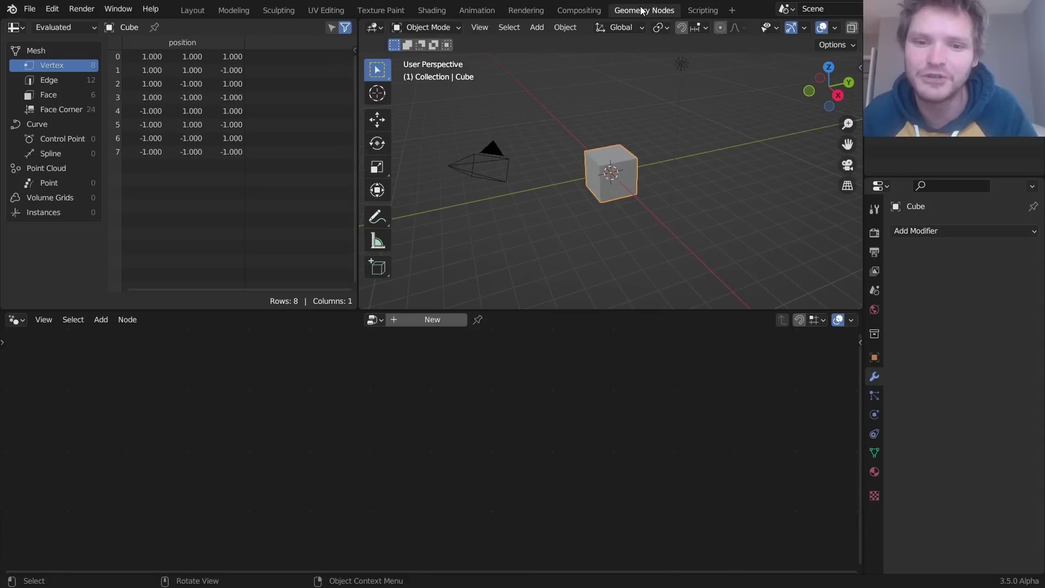
click(403, 321)
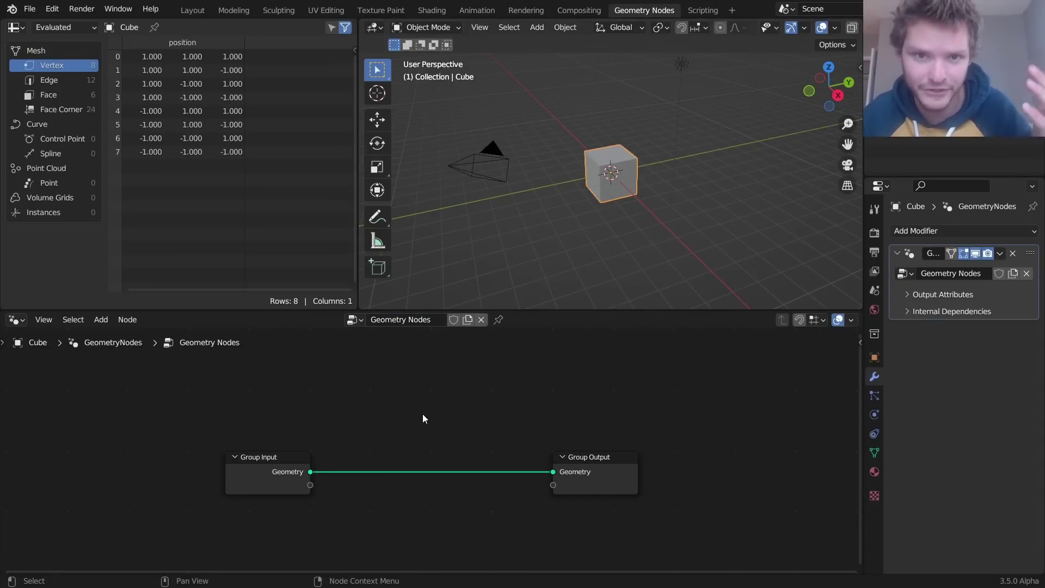
key(shift+a)
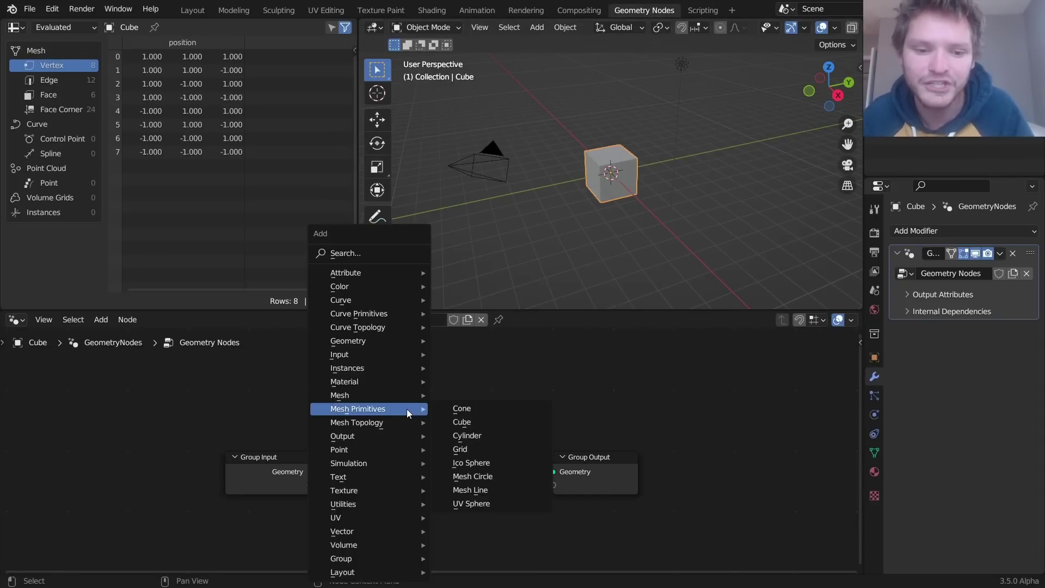
mouse_move(361, 466)
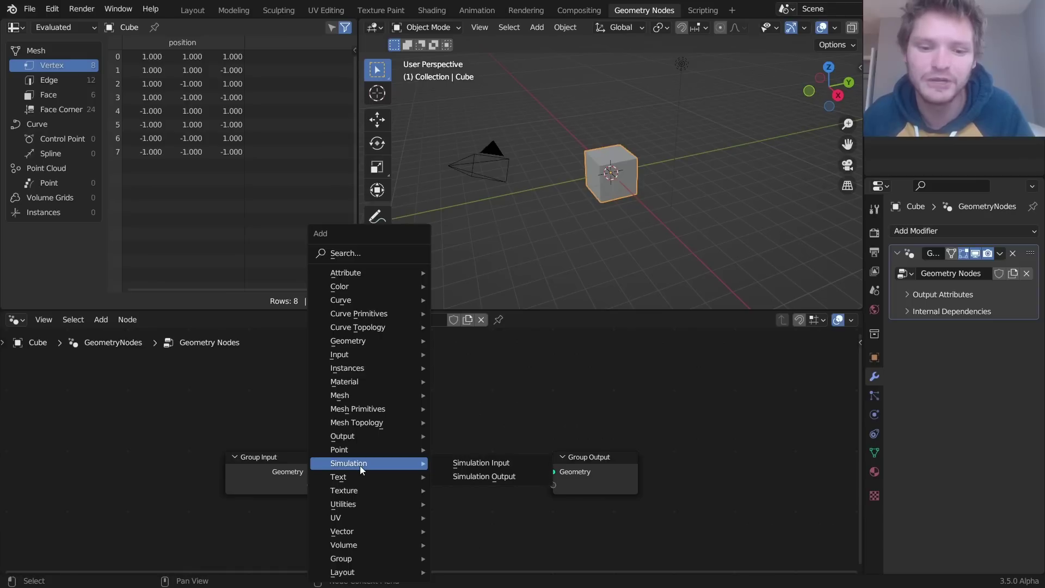
click(442, 467)
click(351, 451)
Drop a Simulation Output onto the link and move it right to open the zone
key(shift+a)
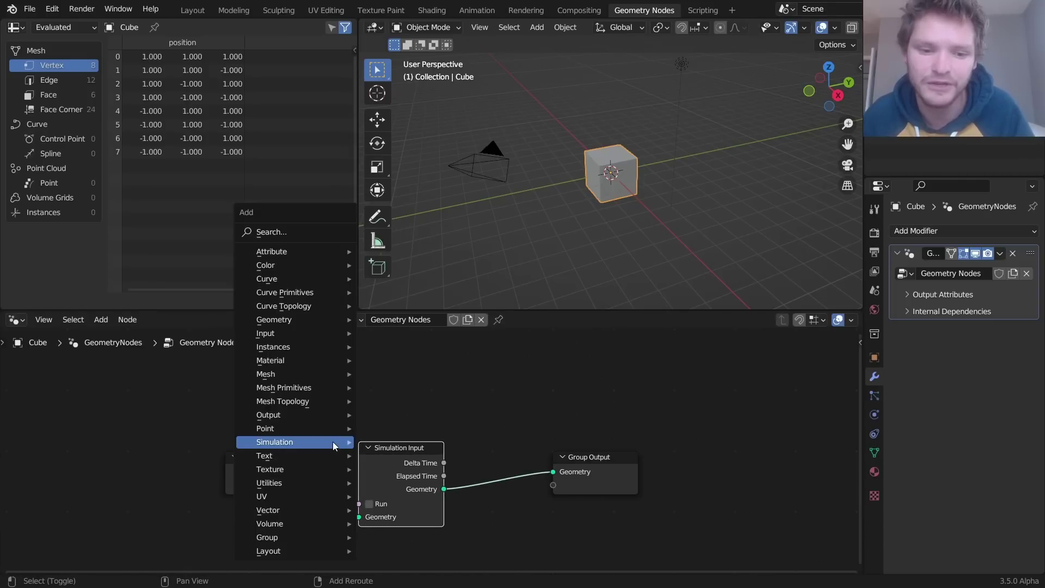
mouse_move(332, 442)
click(405, 456)
click(564, 460)
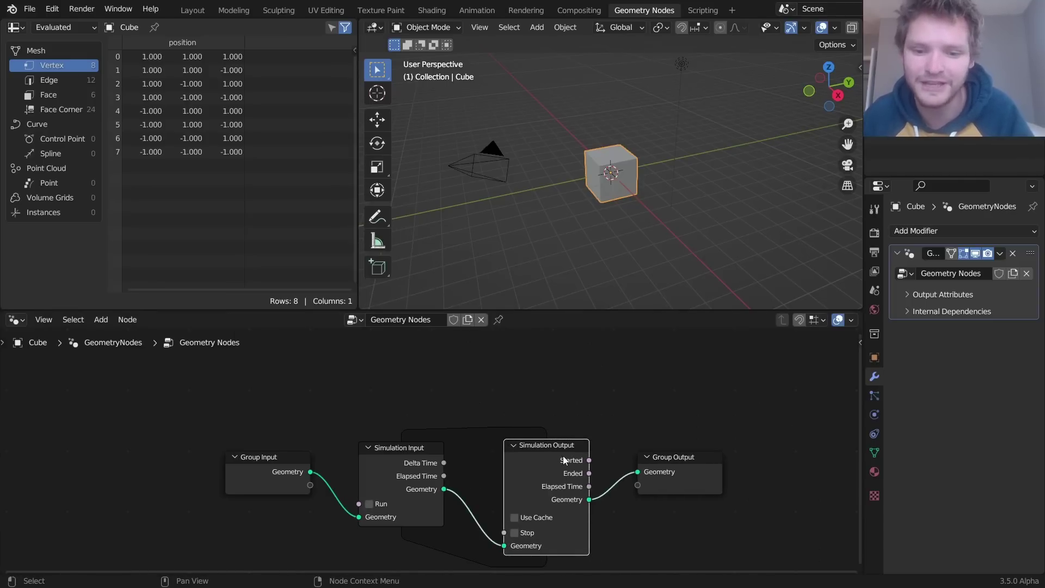
middle_drag(564, 460, 540, 420)
drag(516, 416, 551, 418)
Insert a Transform node inside the simulation zone, translating the cube 0.1 m along X
key(shift+a)
text(t)
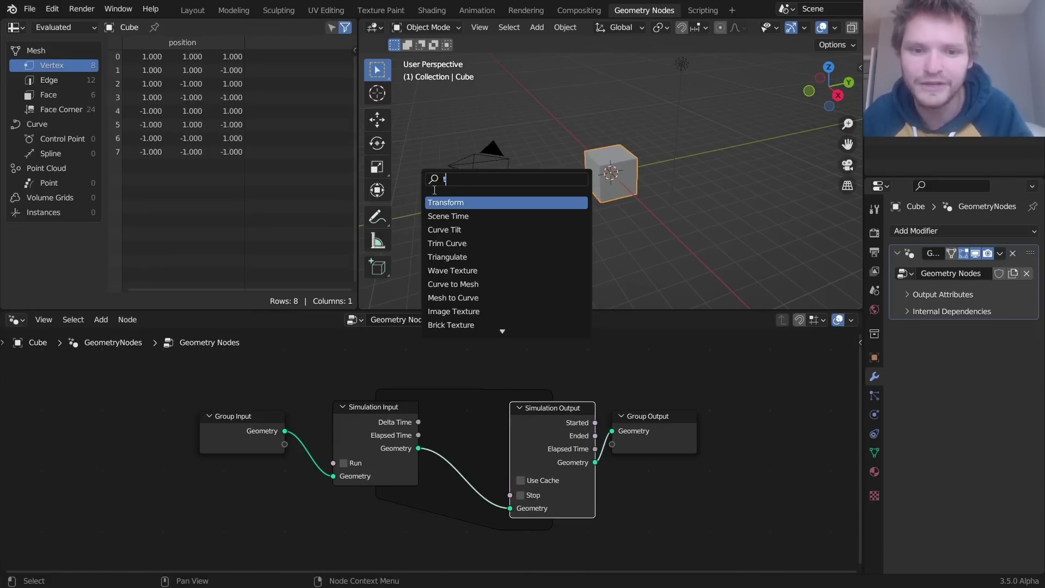
key(Return)
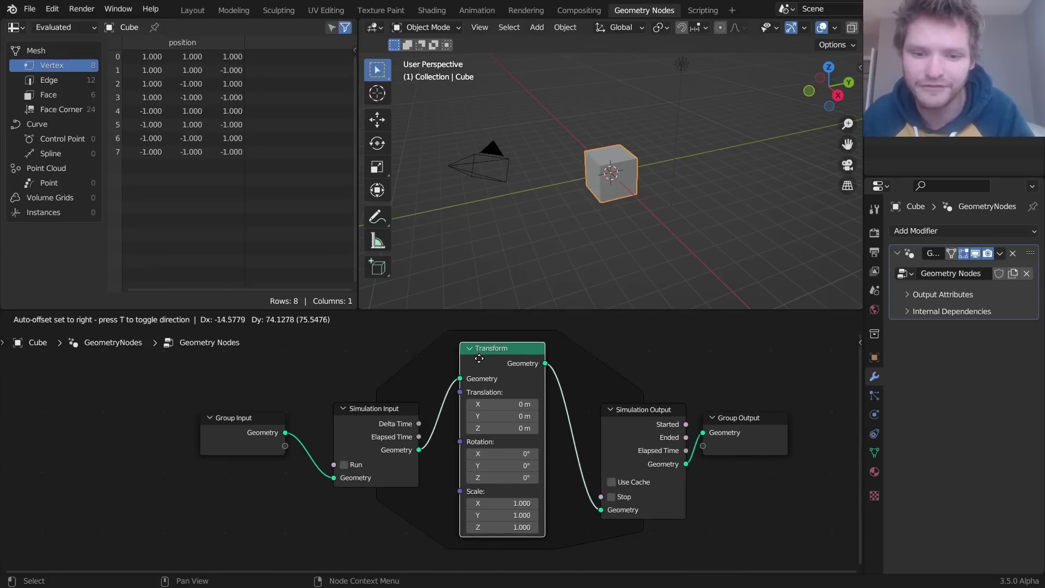
click(480, 375)
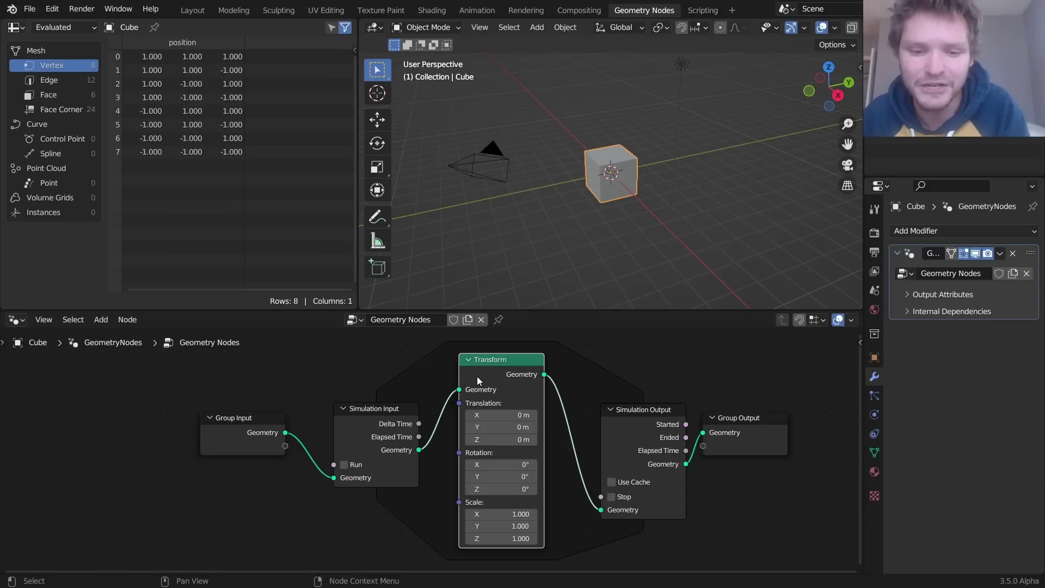
Tidy the layout by moving the Group Input and Simulation Input nodes left
scroll(417, 412, down, 1)
middle_drag(418, 432, 406, 426)
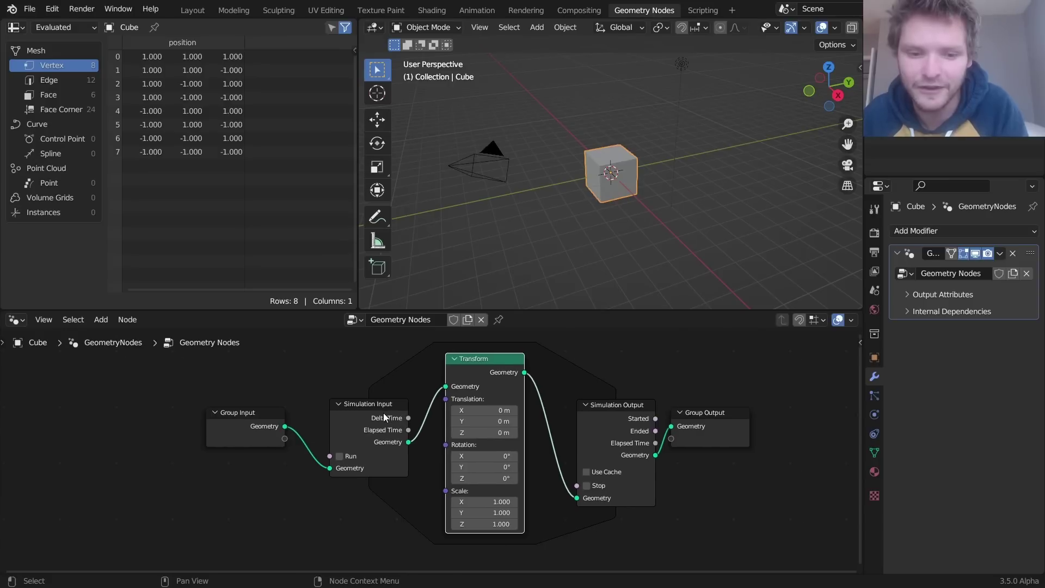
click(382, 412)
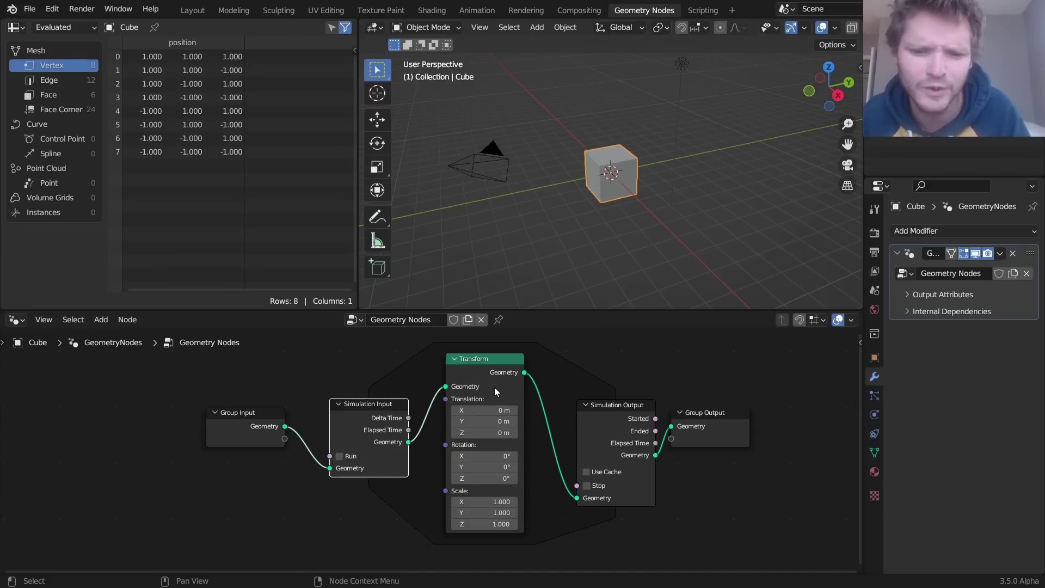
drag(249, 422, 185, 429)
drag(365, 413, 315, 415)
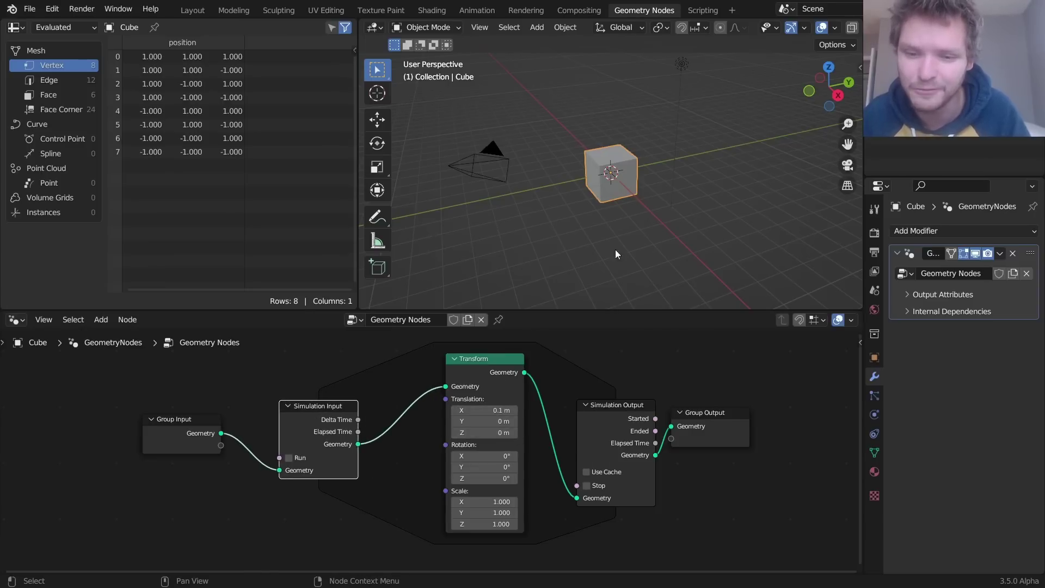
Play and replay the simulation from frame 1 to watch the cube drift along X
key(space)
middle_drag(607, 197, 697, 221)
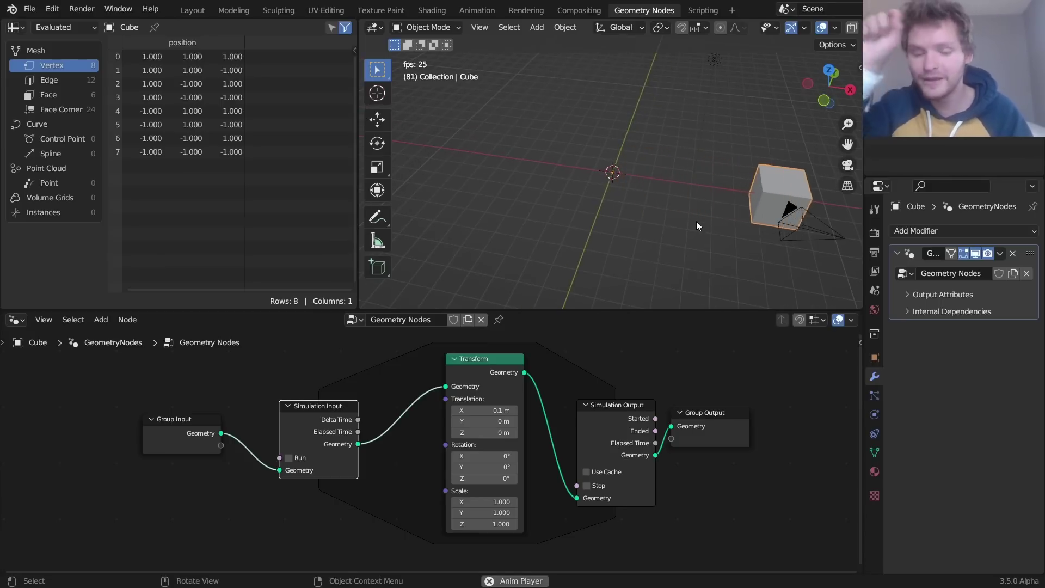
key(space)
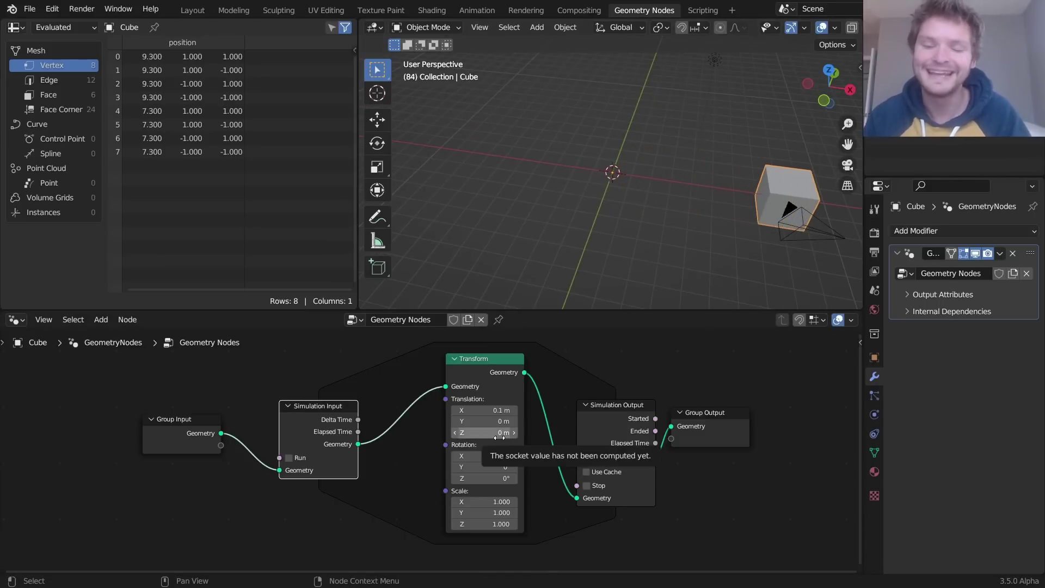
key(shift+Left)
key(space)
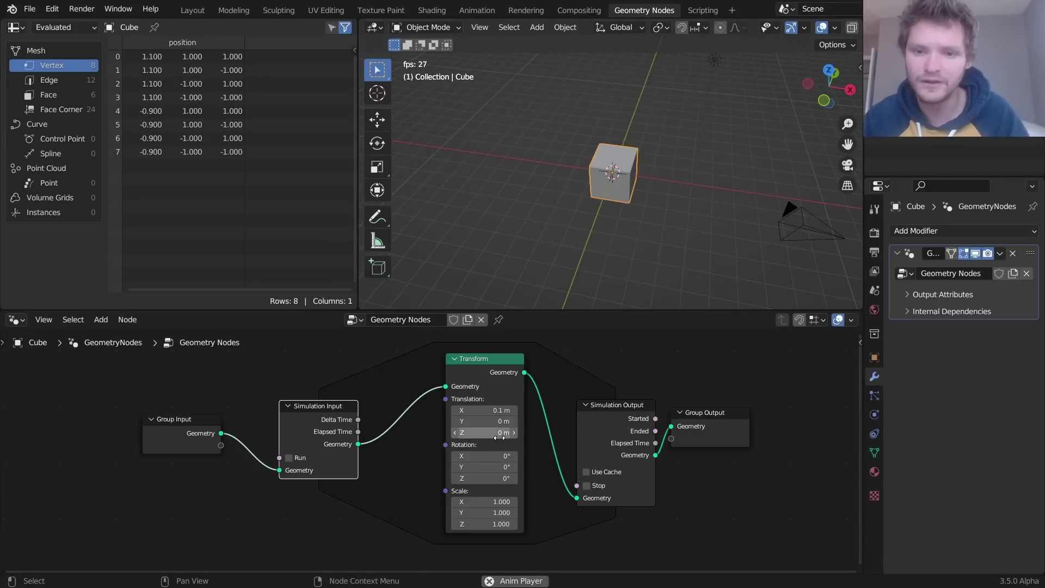
key(space)
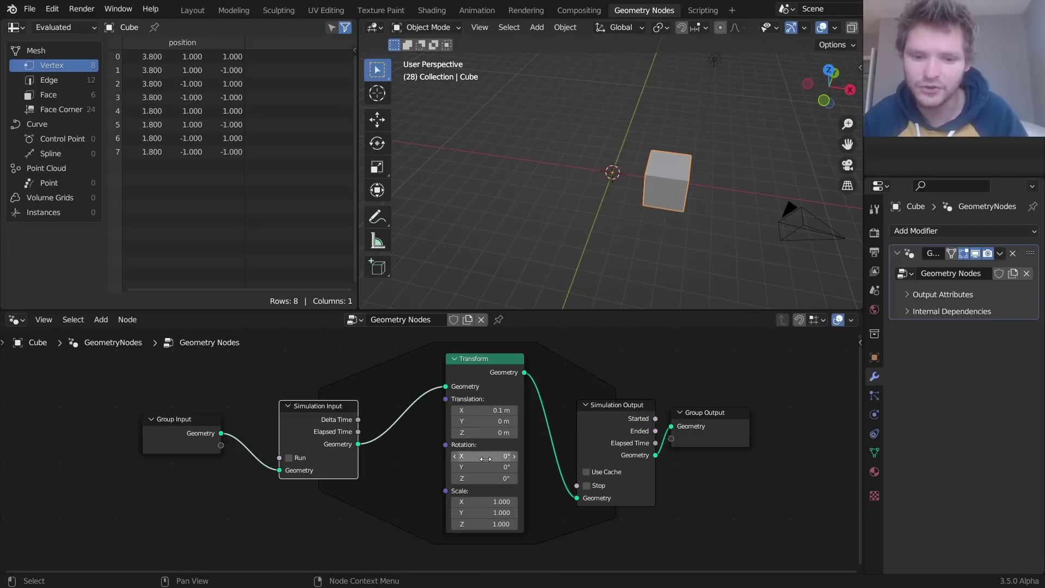
Set the Transform's Rotation X to 1.2°, replay the simulation, and rewind to frame 1
drag(486, 459, 487, 459)
key(shift+Left)
key(space)
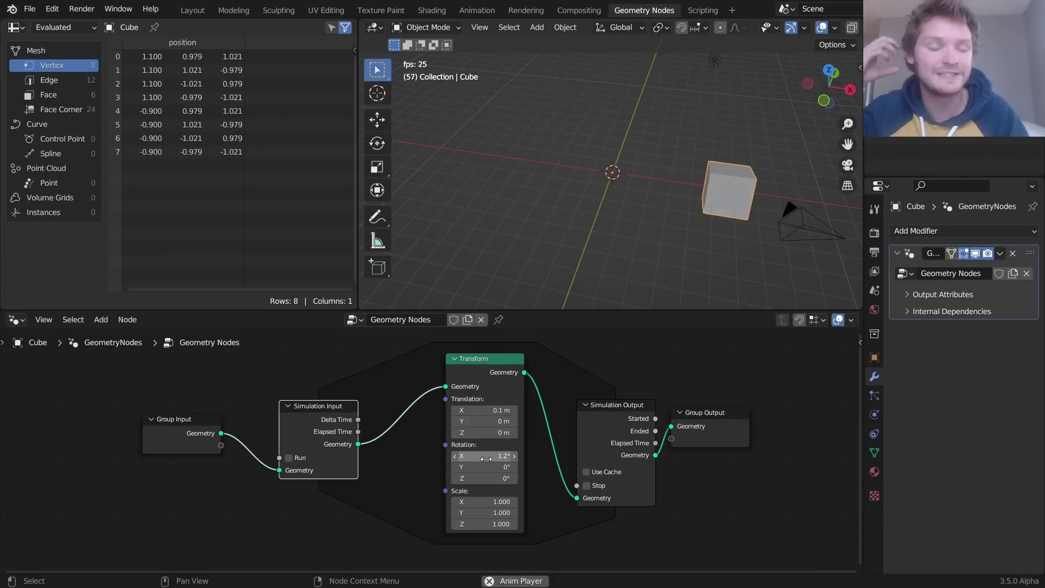
key(space)
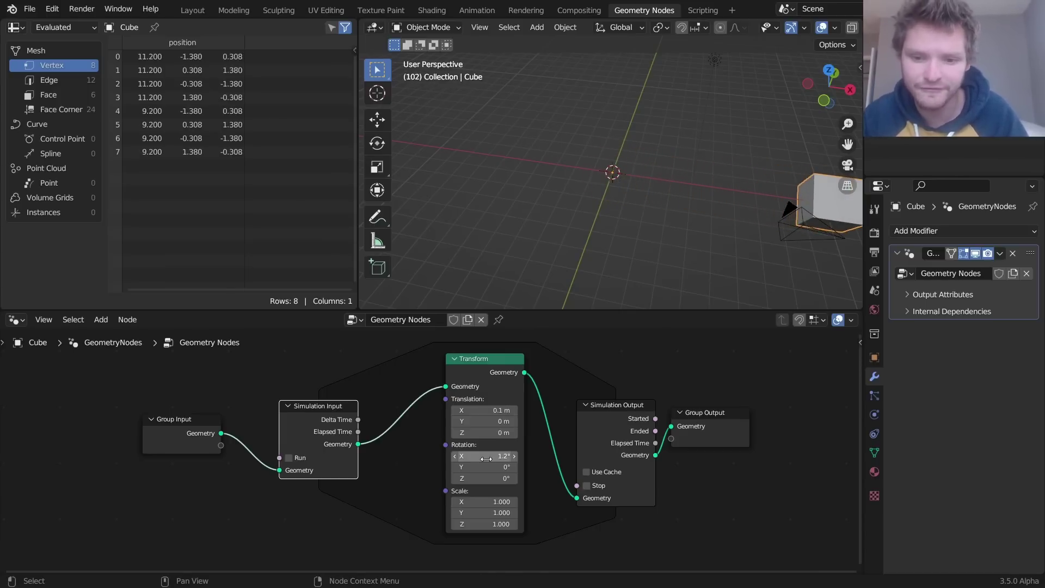
key(shift+Left)
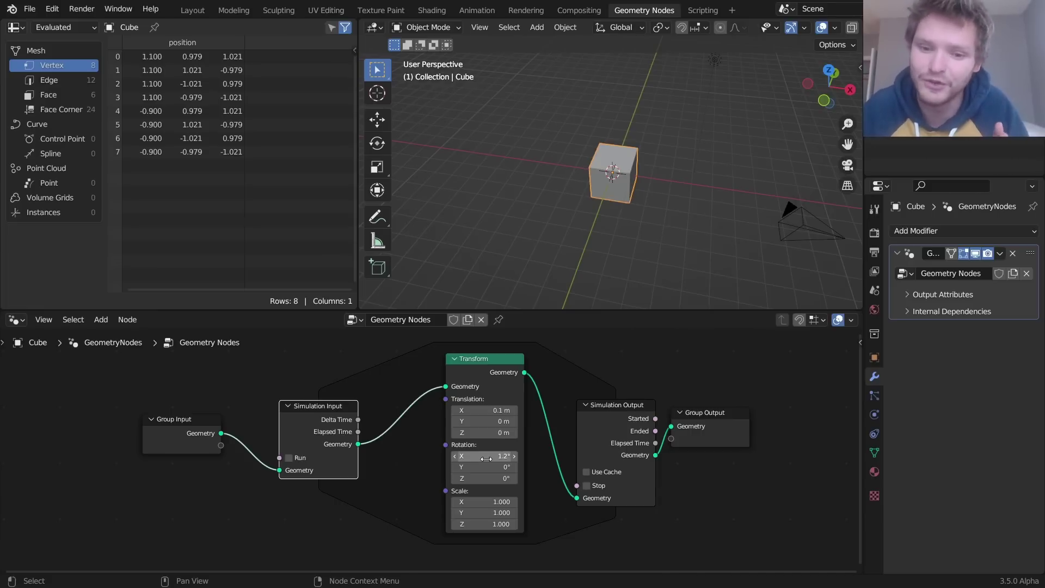
Try pulling links from Simulation Input's Delta Time and Elapsed Time outputs, cancelling both
drag(503, 456, 512, 456)
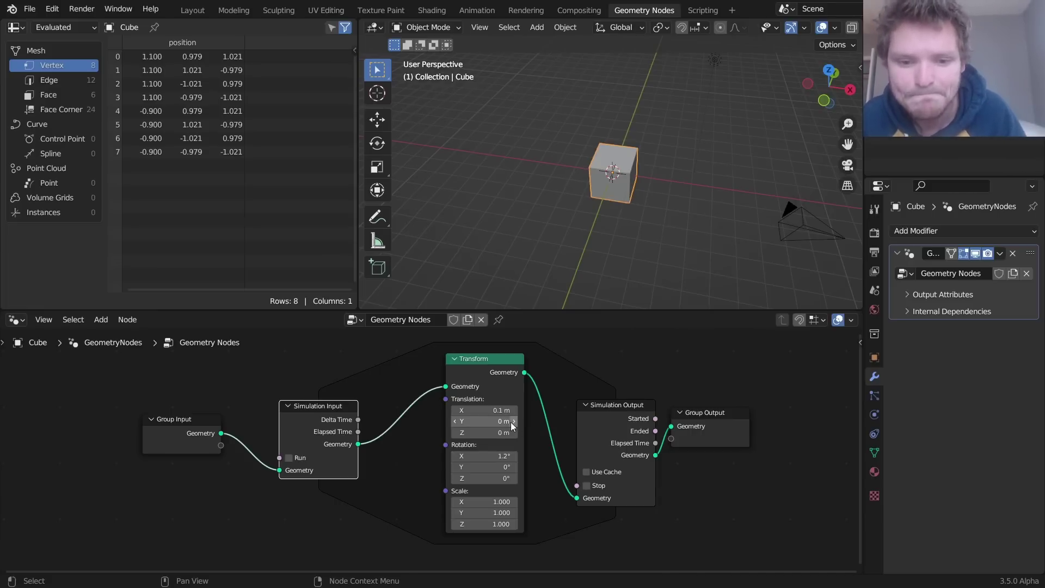
middle_drag(512, 418, 512, 405)
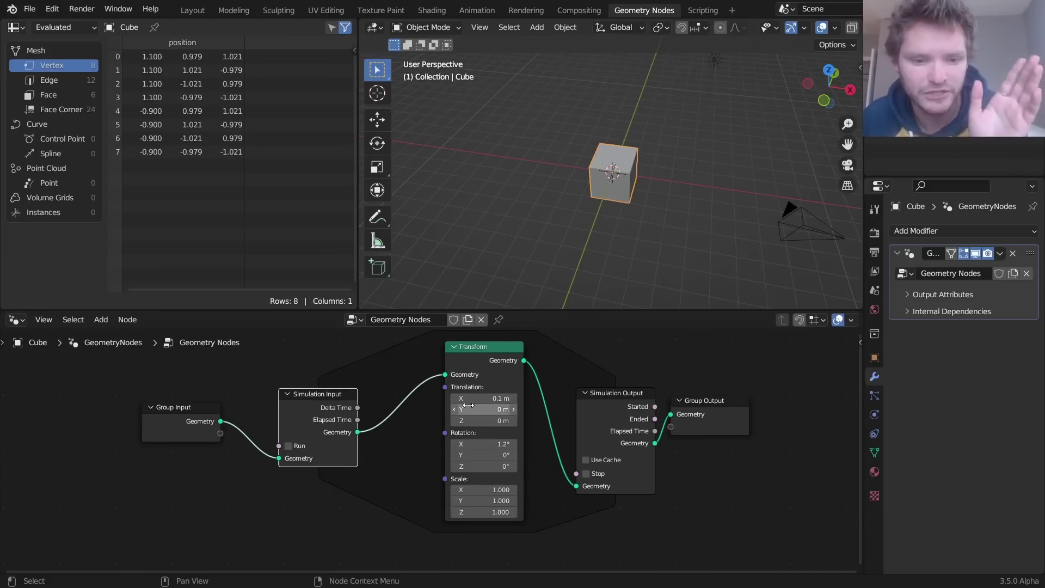
drag(358, 408, 403, 375)
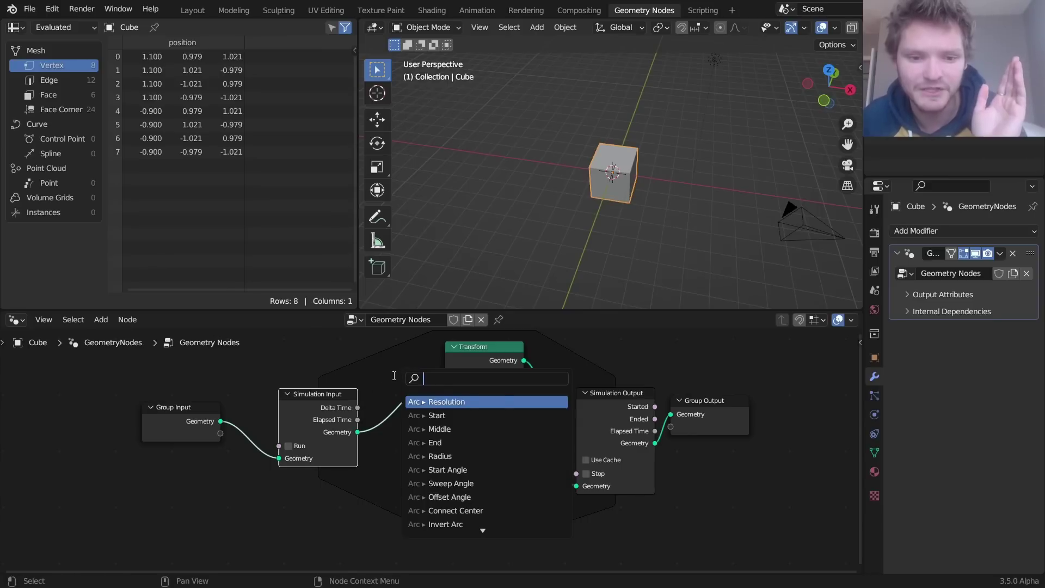
key(Escape)
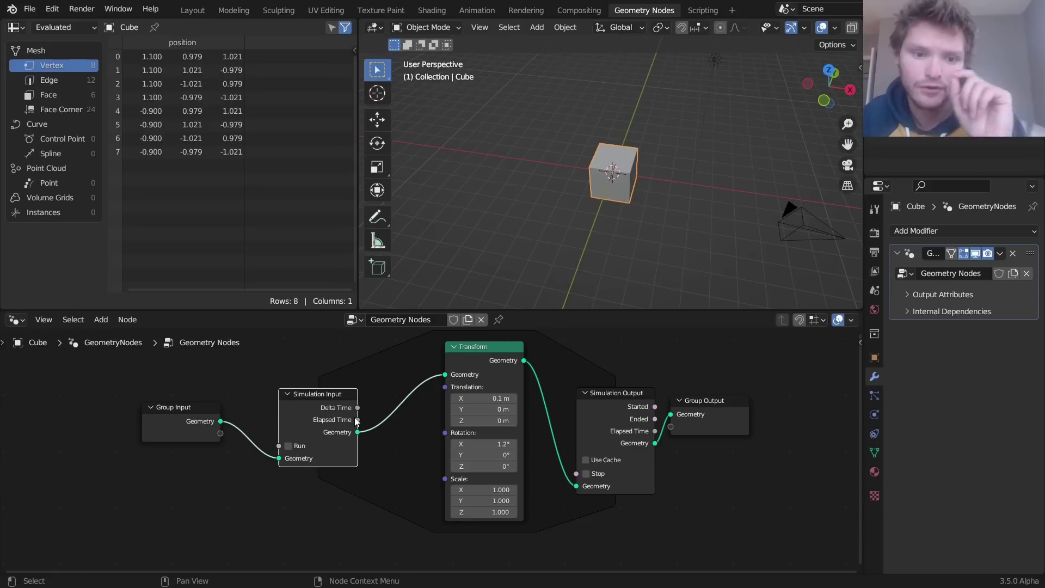
drag(358, 420, 382, 373)
key(Escape)
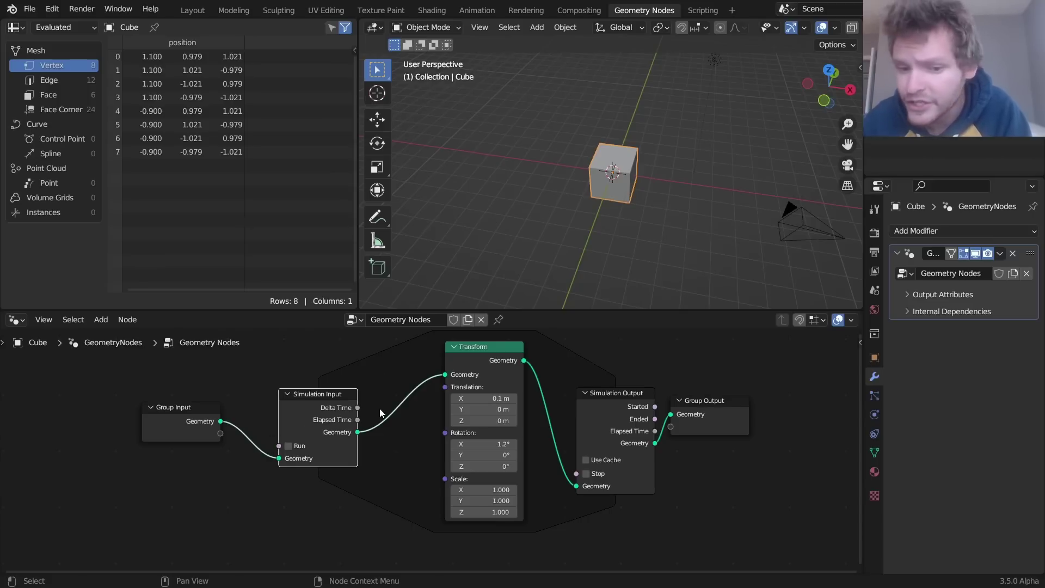
Play the simulation again, then stop it back at frame 1
scroll(518, 436, down, 2)
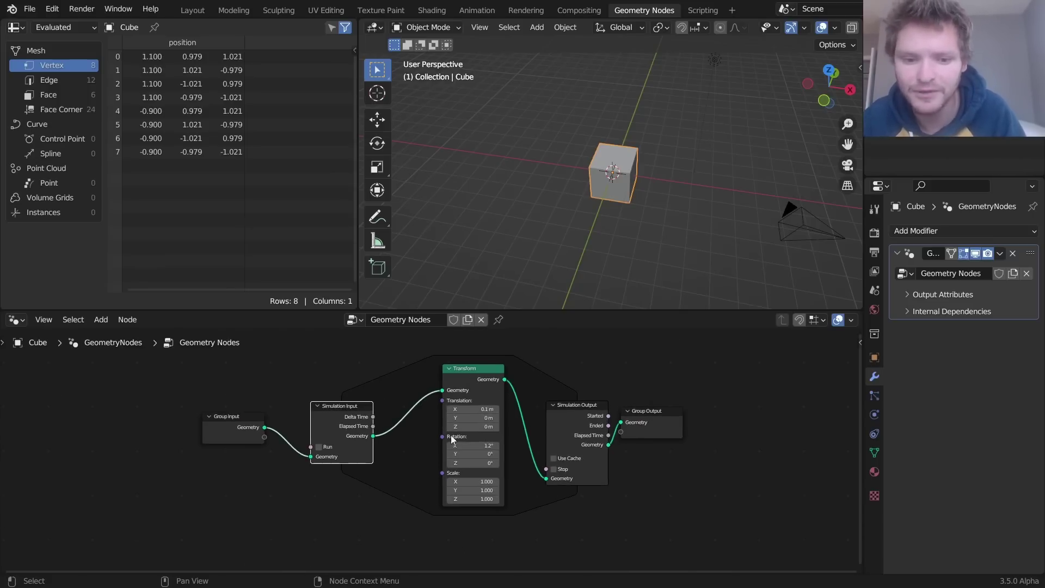
key(space)
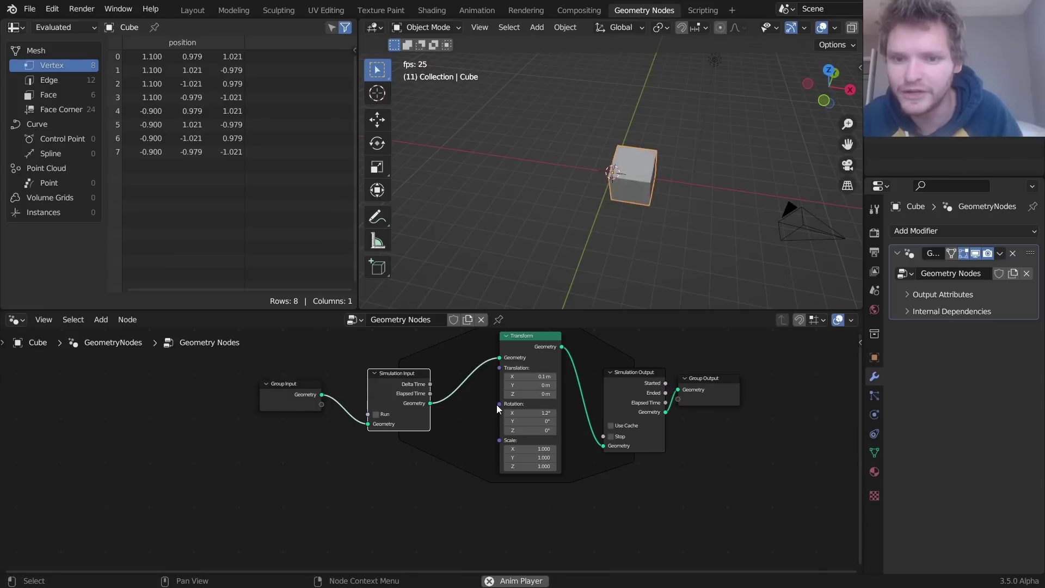
key(Escape)
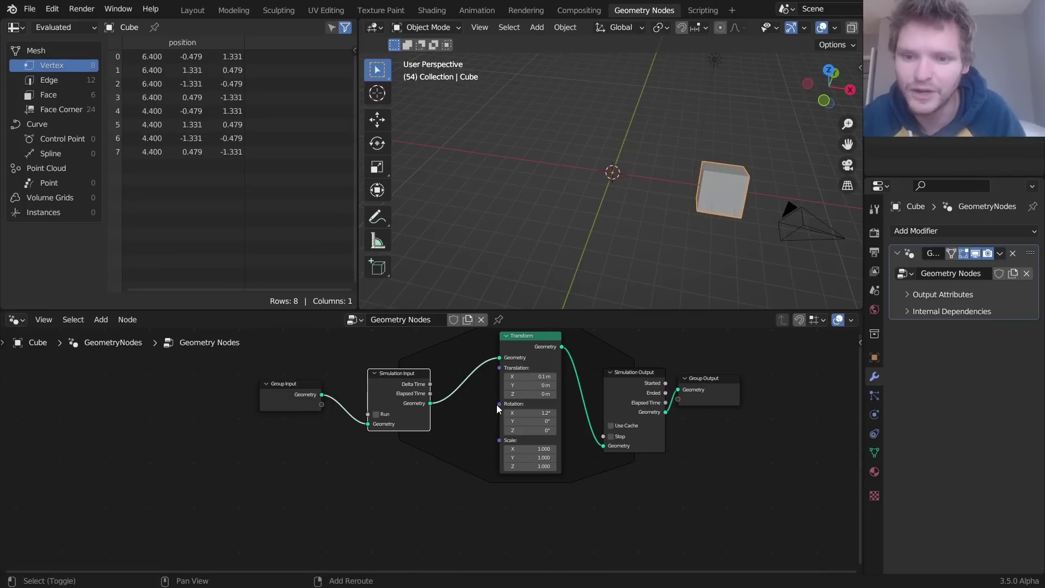
Add Scene Time and a Math node, feeding Scene Time Seconds into the Math node
key(shift+a)
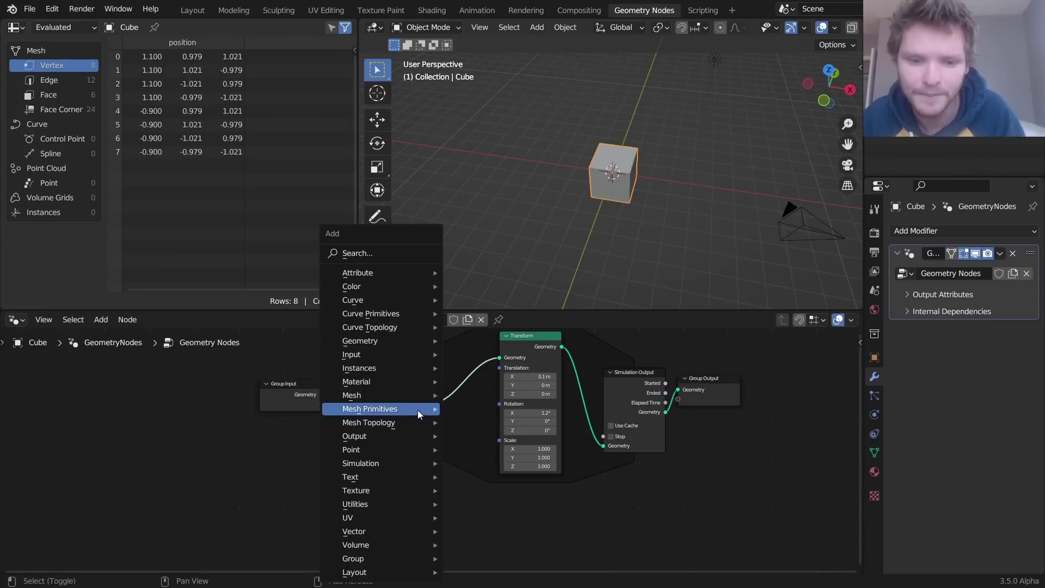
click(390, 256)
text(time)
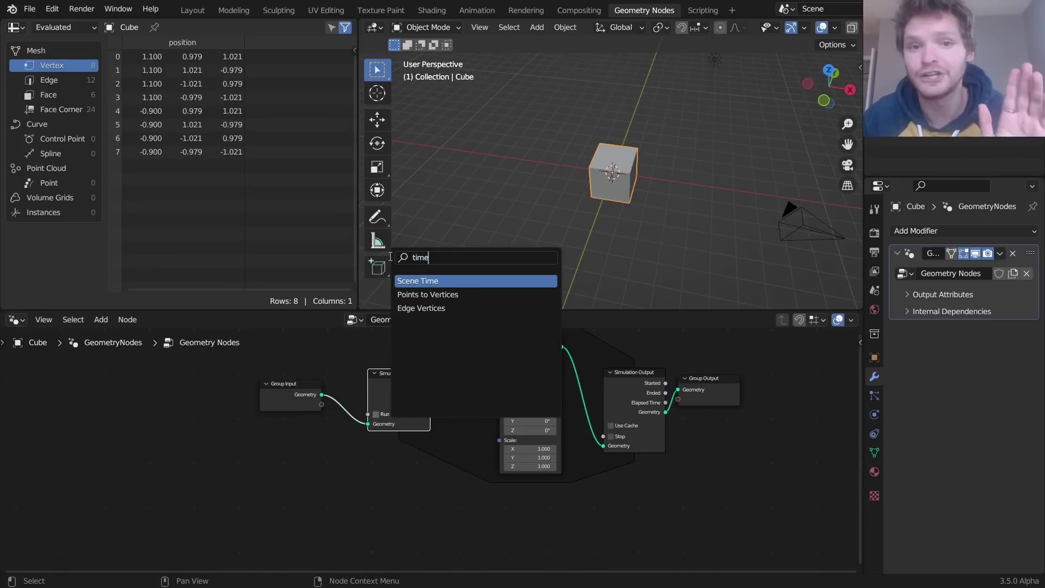
key(Return)
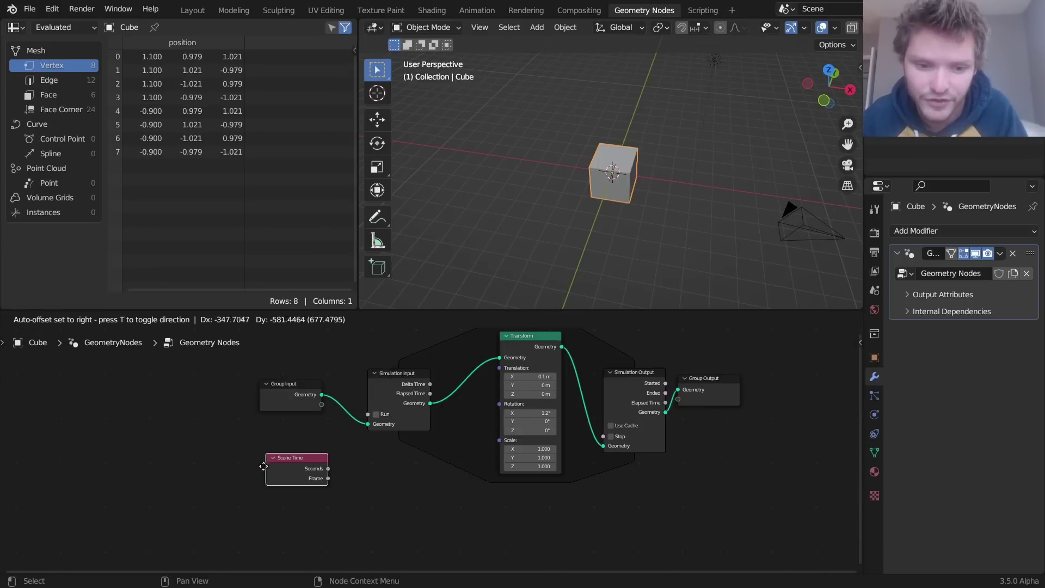
click(297, 487)
key(shift+a)
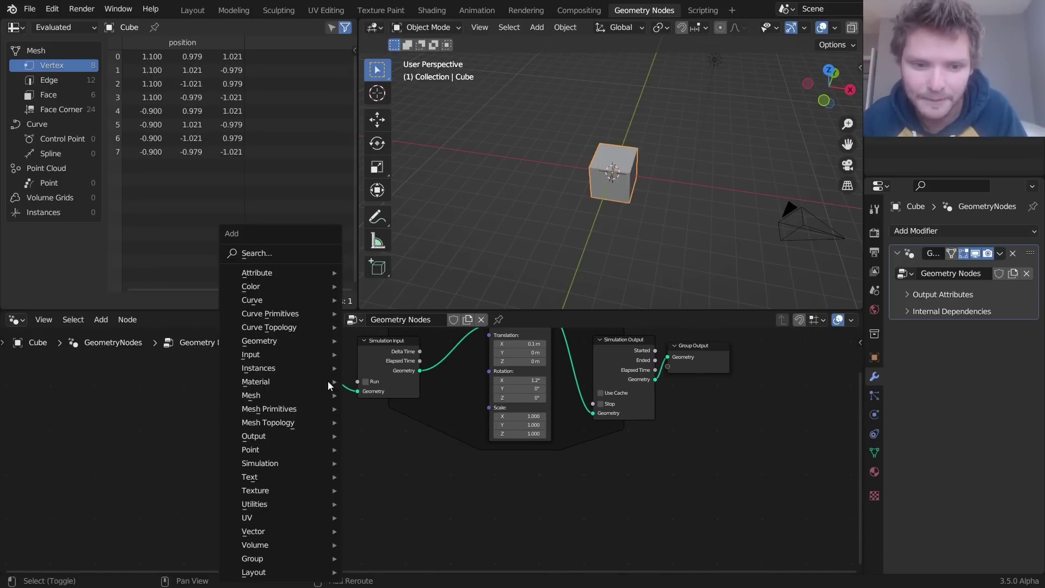
click(289, 257)
text(math)
key(Return)
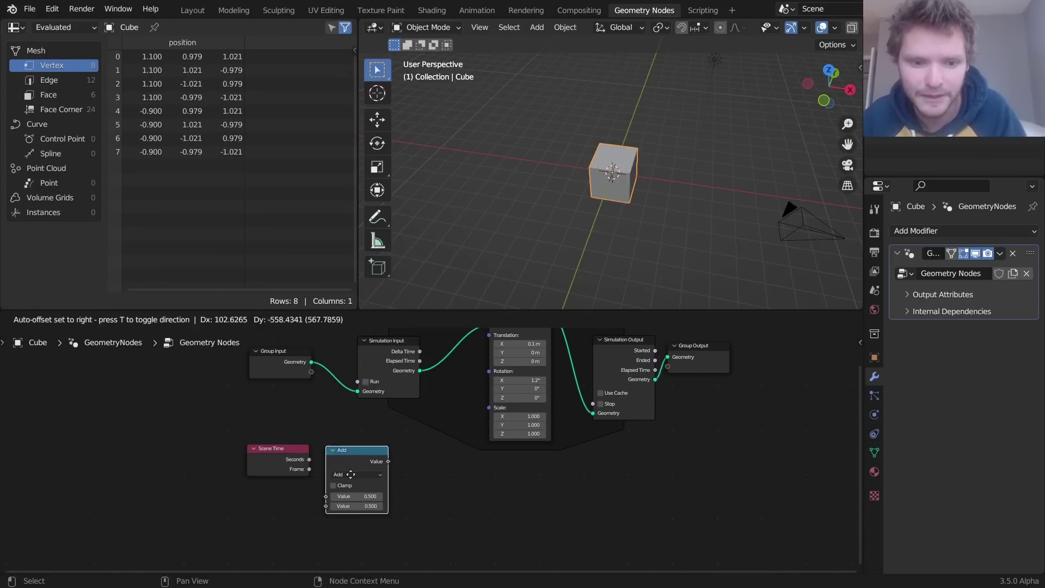
click(376, 488)
drag(310, 459, 331, 493)
Connect the Math result to the simulation's Stop and set it to Greater Than 2
scroll(376, 484, up, 2)
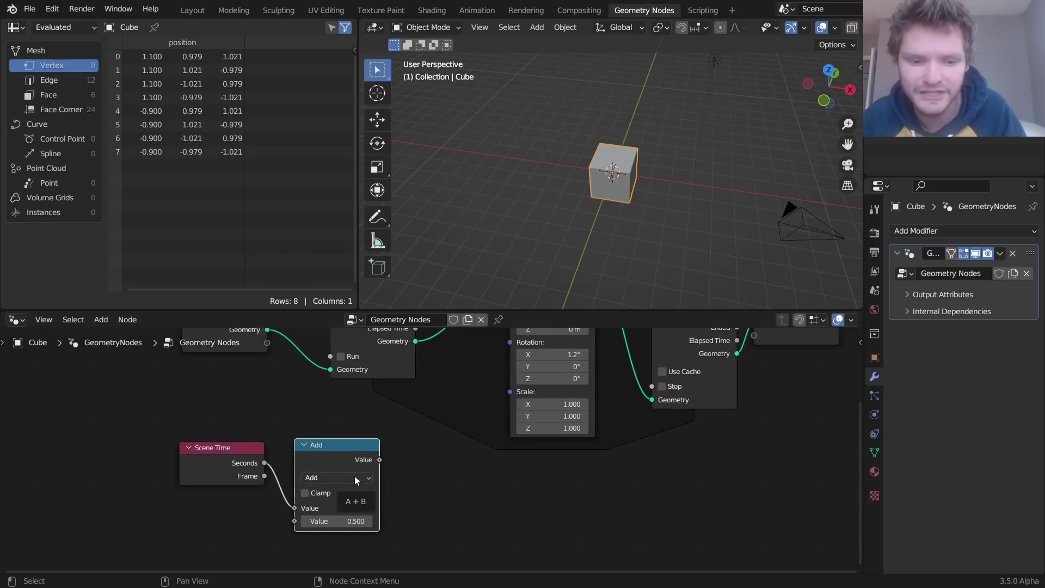
drag(380, 460, 652, 386)
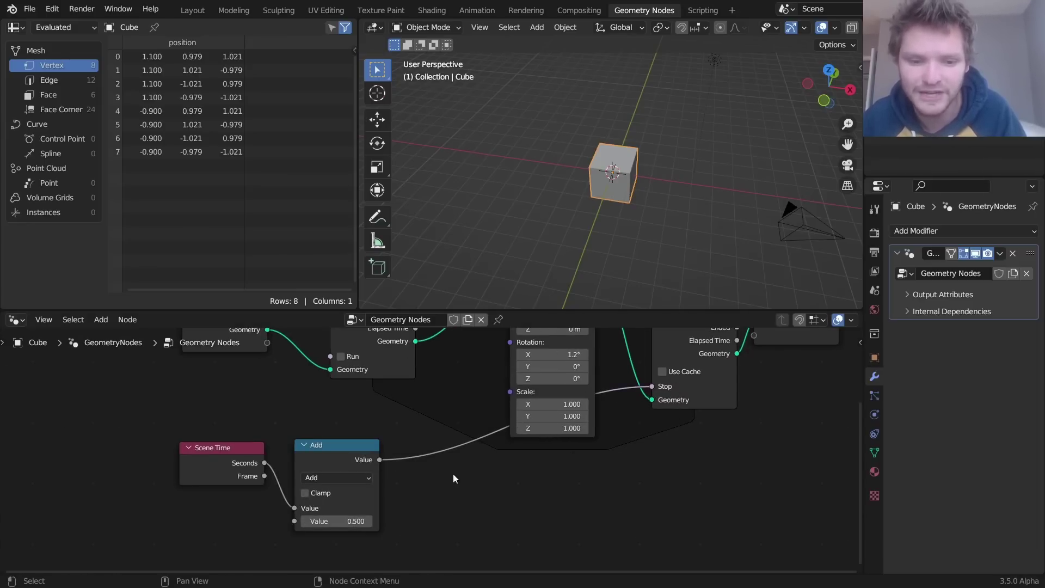
click(336, 478)
click(412, 514)
click(353, 521)
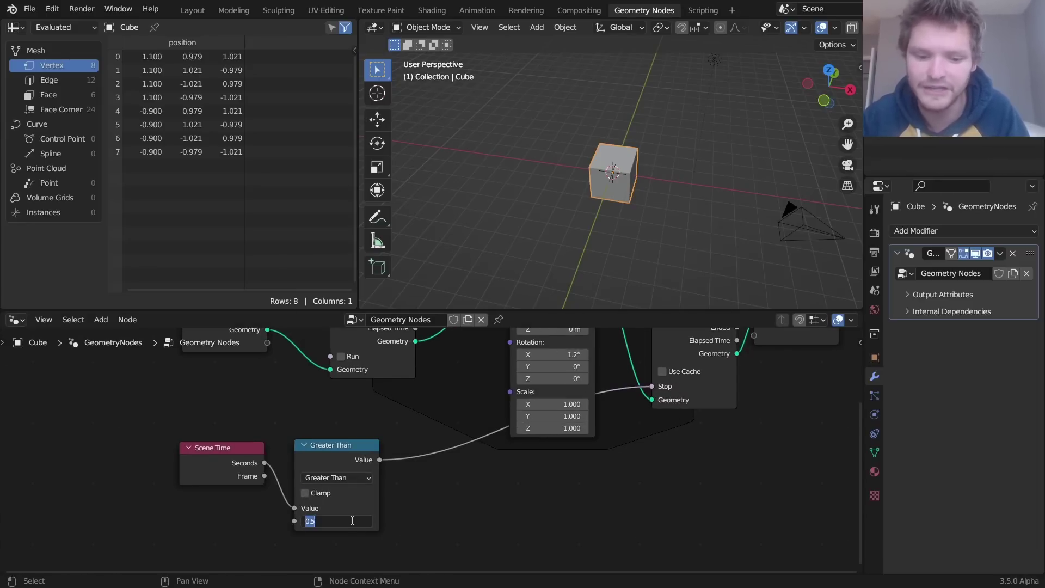
text(2)
key(Return)
scroll(449, 494, down, 1)
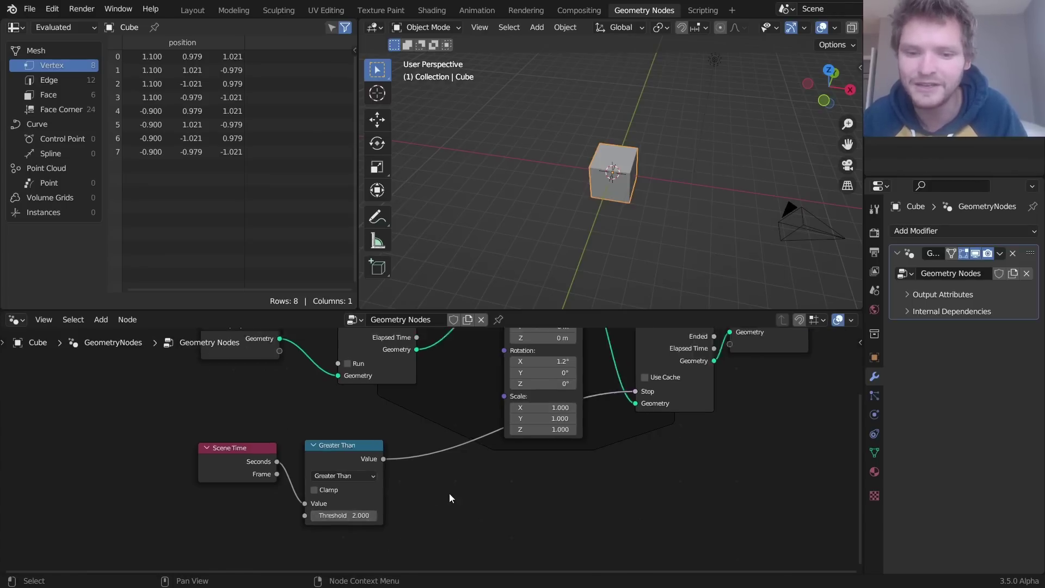
scroll(449, 493, down, 3)
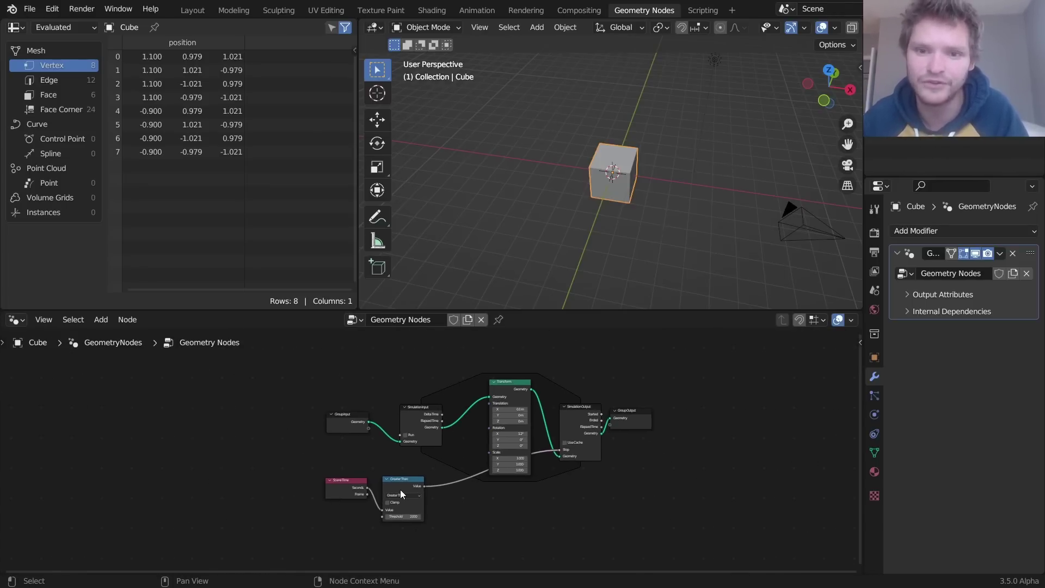
Play the simulation briefly while orbiting the view, then stop at frame 1
key(space)
middle_drag(652, 230, 701, 229)
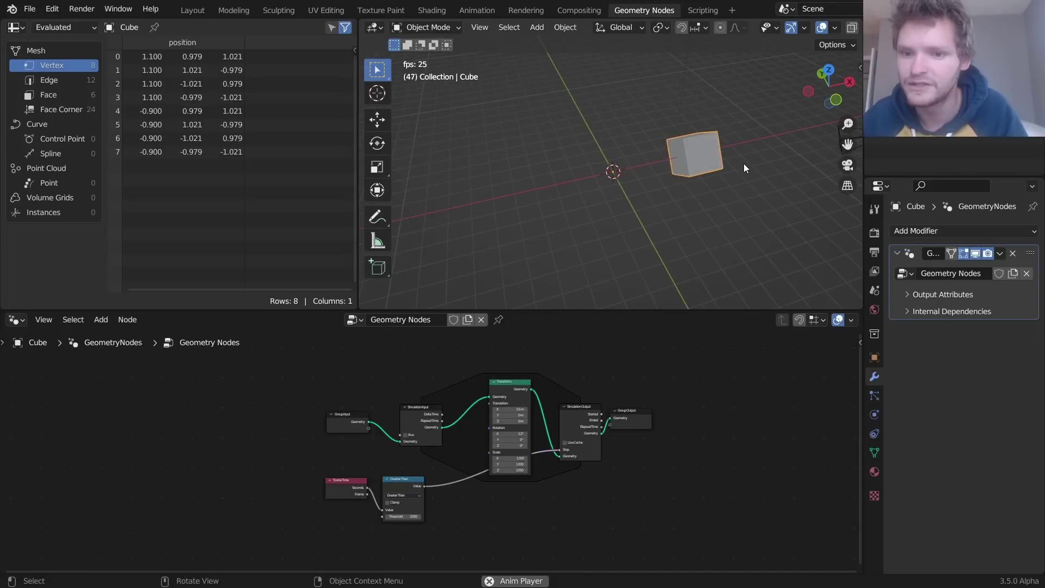
key(Escape)
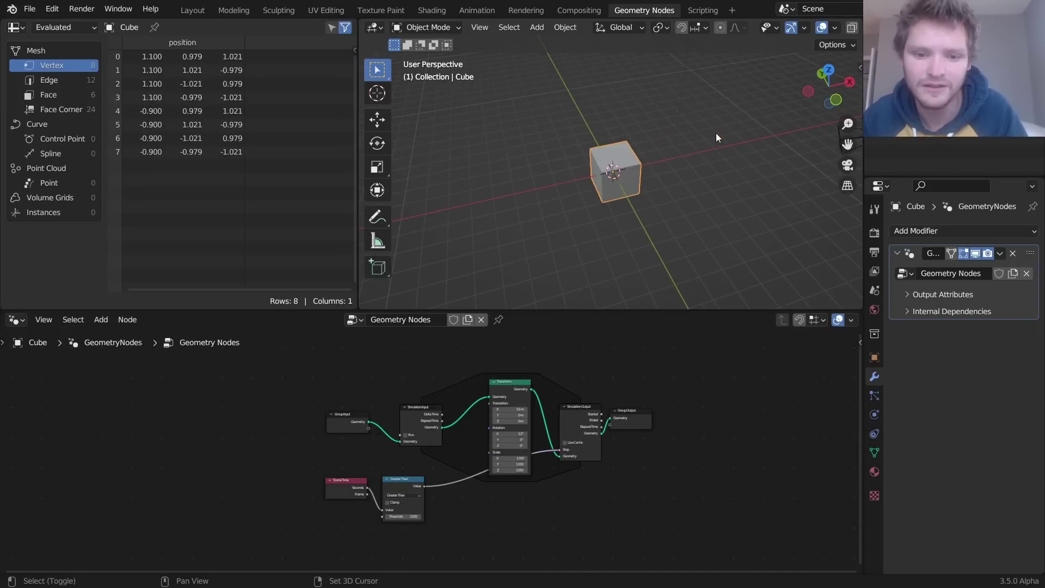
Dissolve the Transform node with Ctrl+X, keeping the geometry link intact
scroll(442, 401, up, 3)
scroll(442, 401, up, 1)
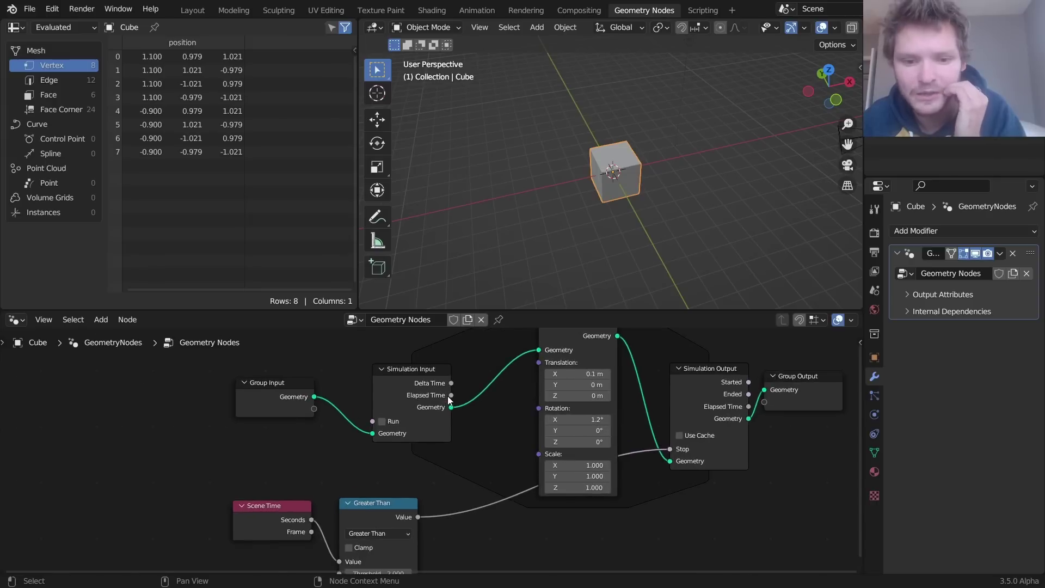
mouse_move(451, 396)
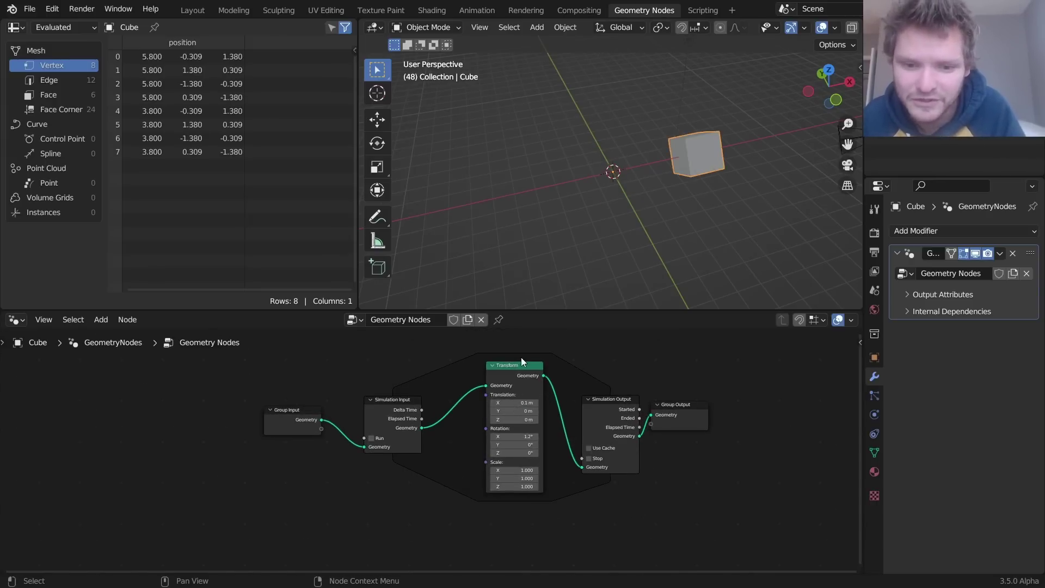
click(521, 371)
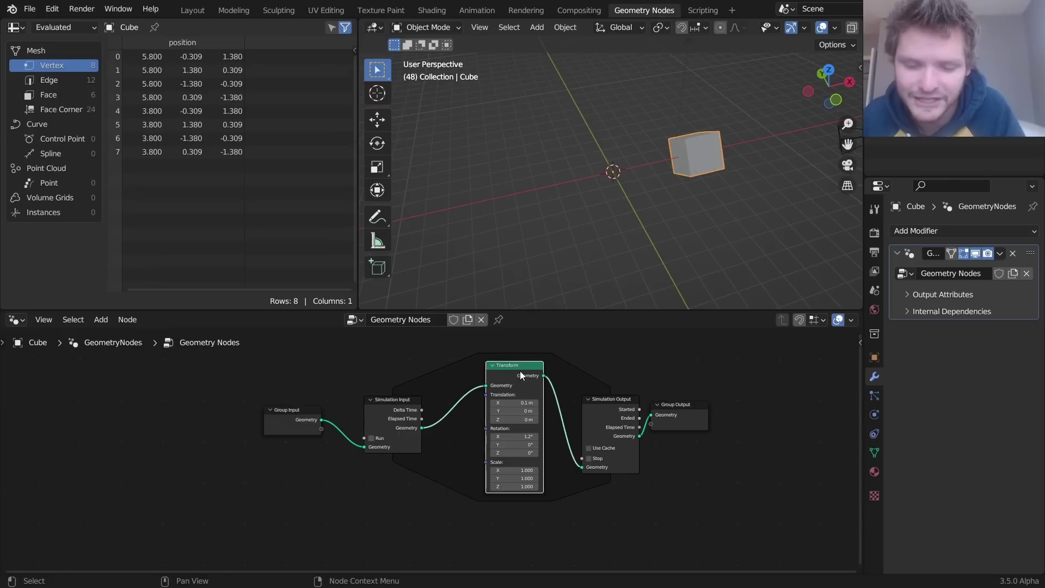
key(ctrl+x)
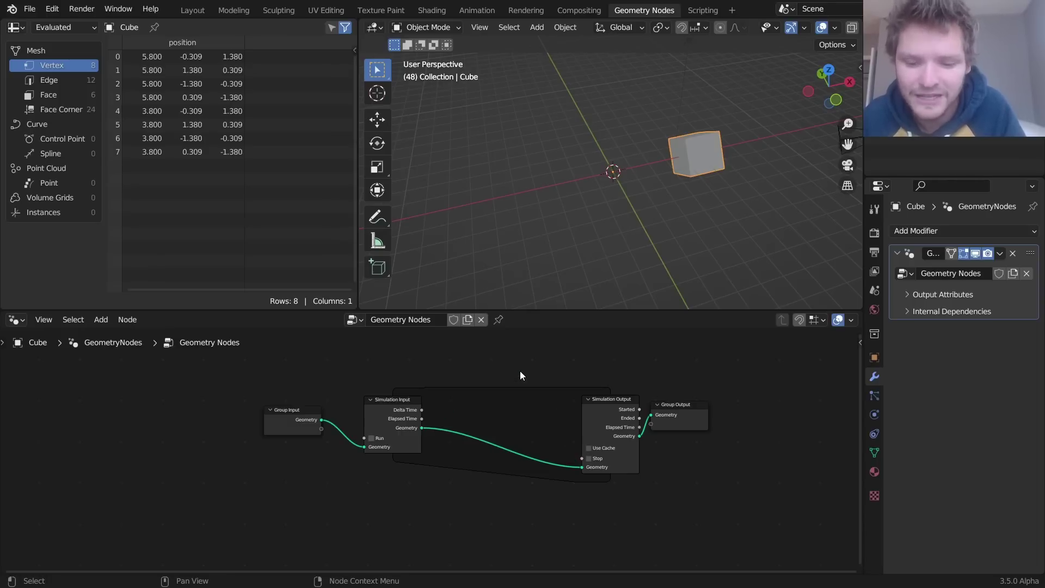
Return to frame 1 and insert an Extrude Mesh node on the simulation link
key(shift+Left)
key(shift+a)
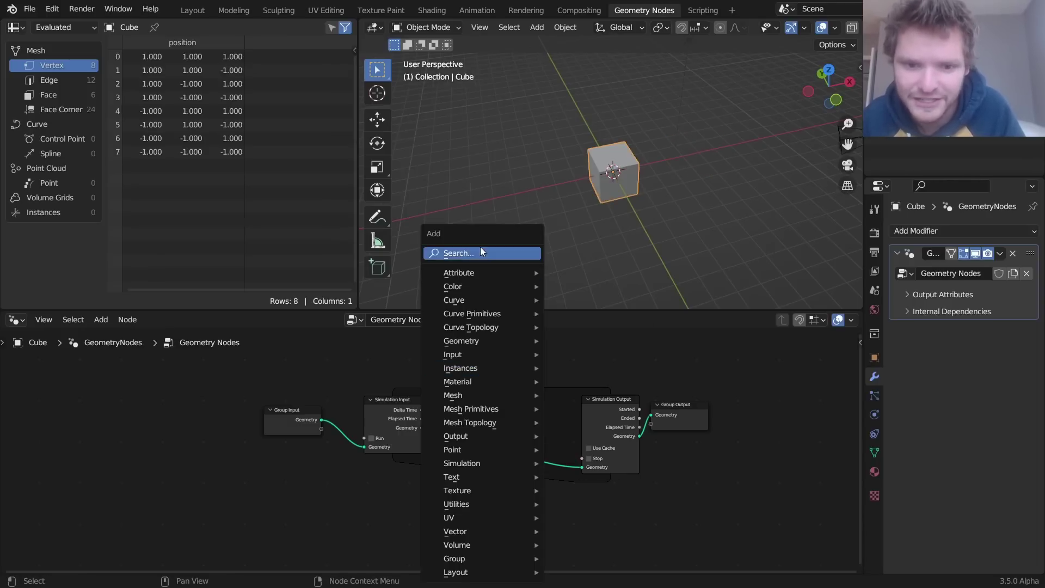
text(ext)
key(Return)
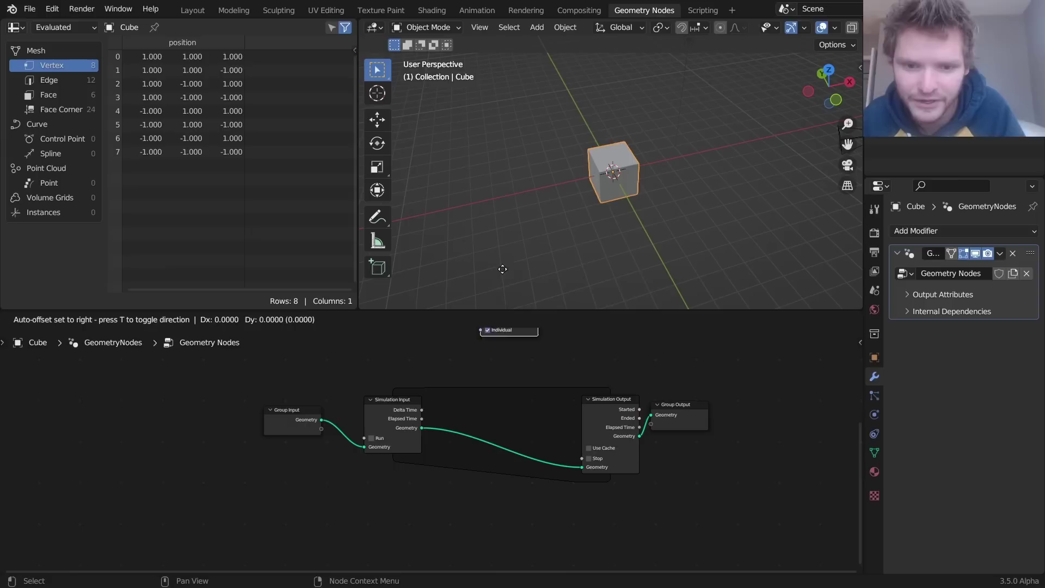
click(472, 433)
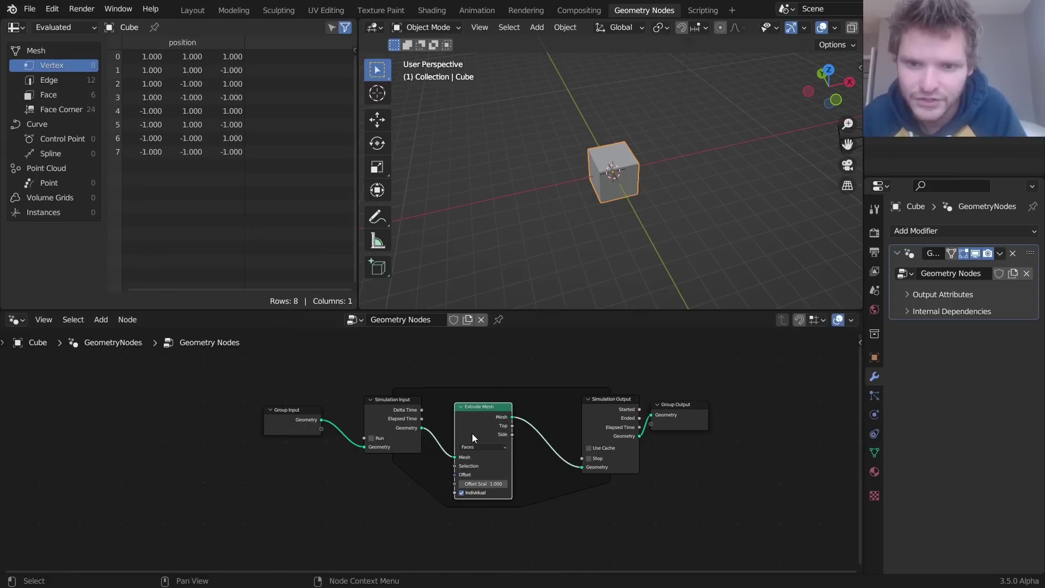
Step forward frame by frame to watch the cube's faces extrude, then rewind and step again
key(Right)
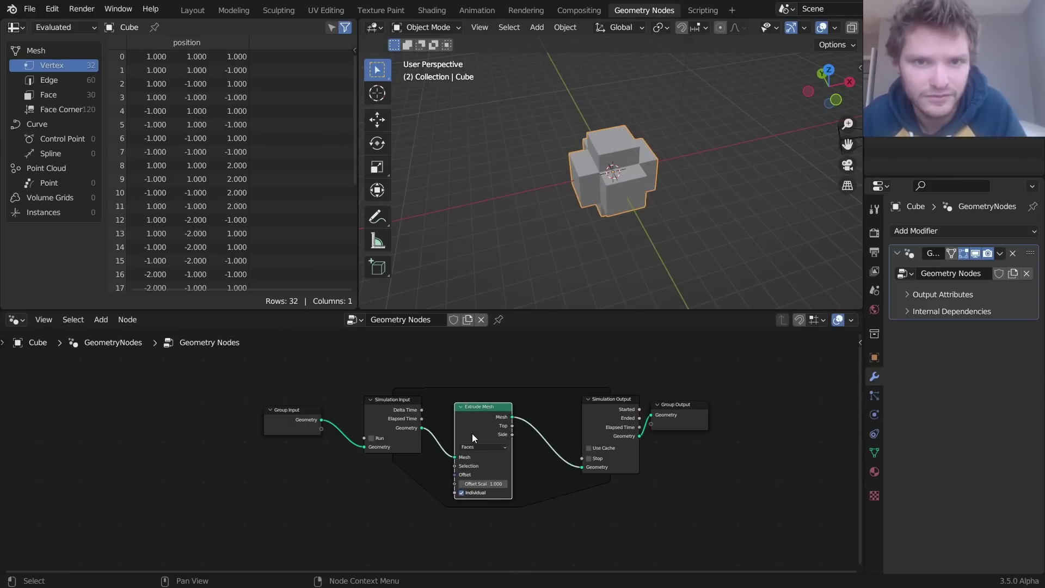
key(Right)
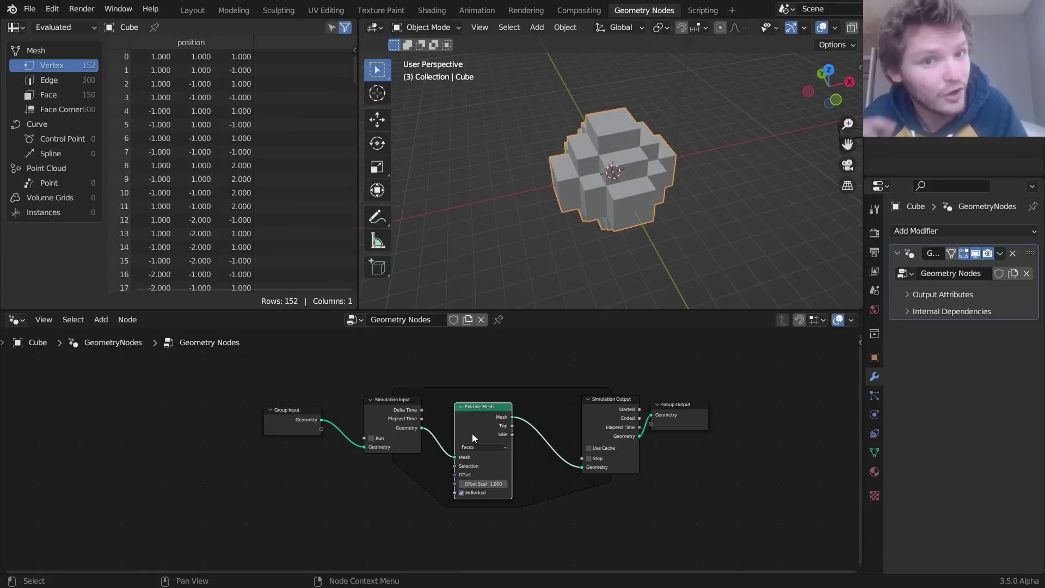
key(Right)
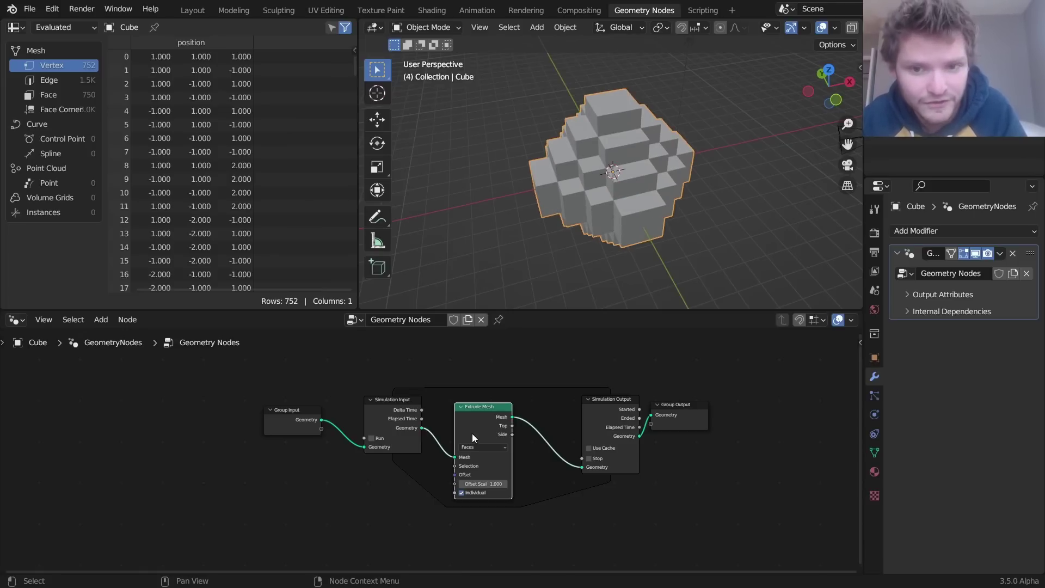
key(Right)
key(shift+Left)
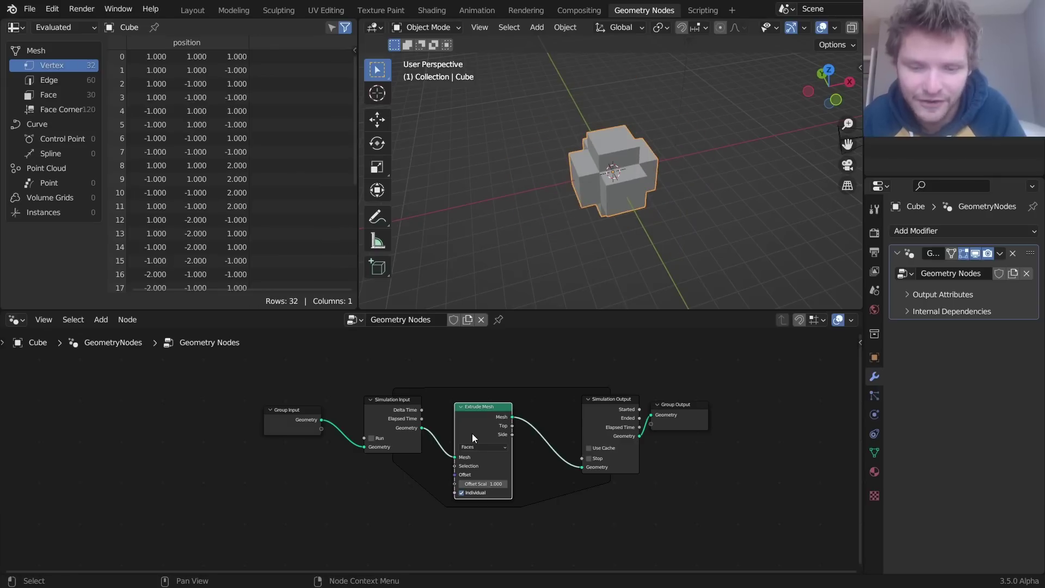
key(Right)
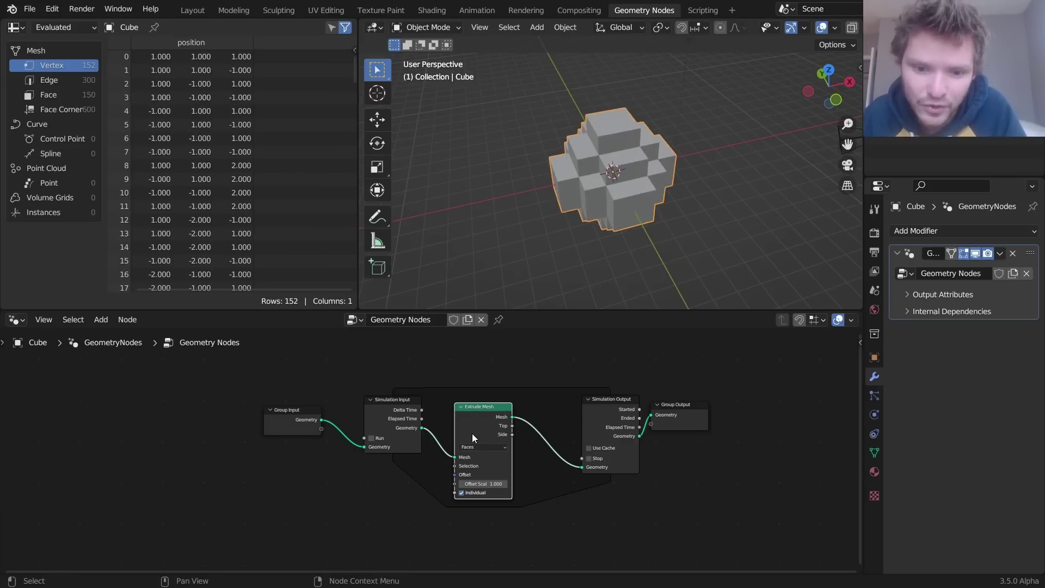
Insert a Scale Elements node (0.57) after Extrude Mesh, with Top driving its Selection
scroll(472, 434, up, 3)
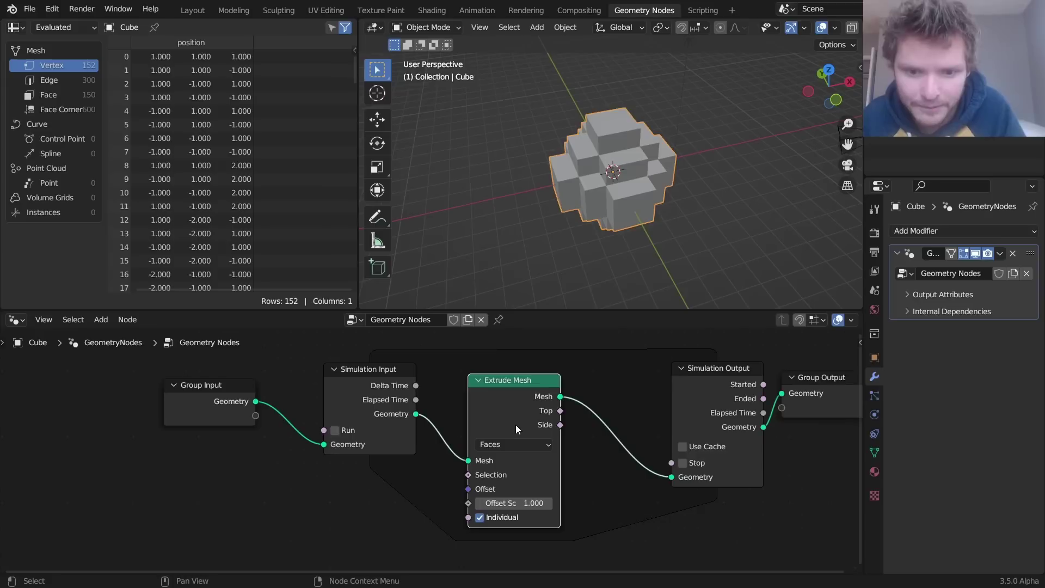
key(shift+a)
click(519, 257)
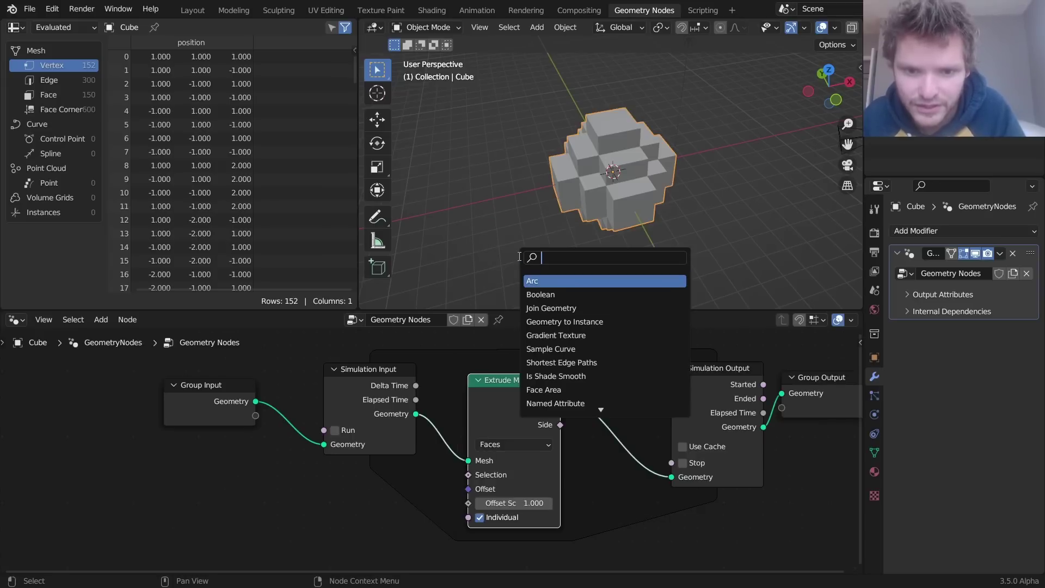
text(sca)
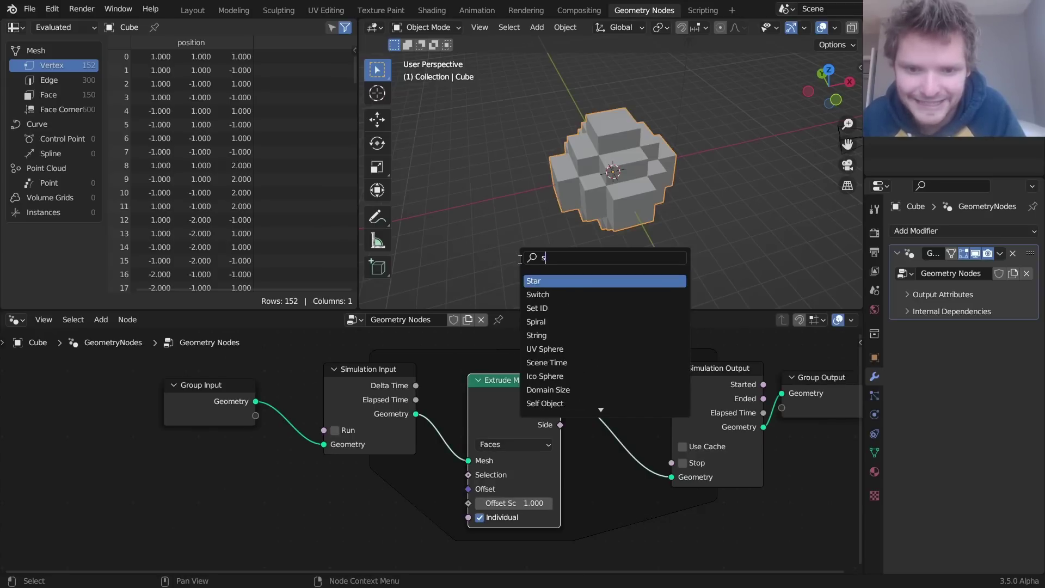
click(553, 294)
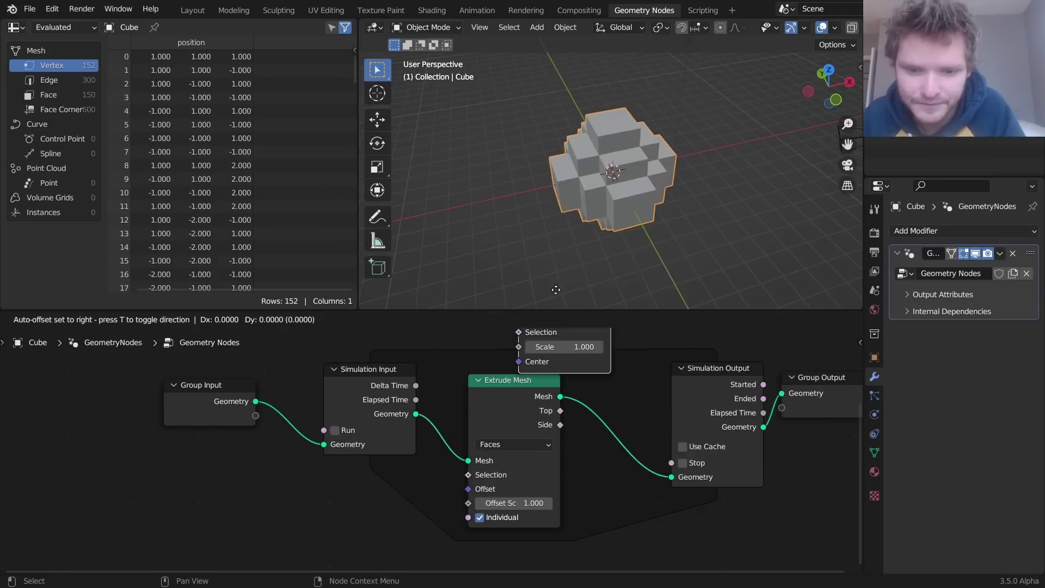
click(598, 415)
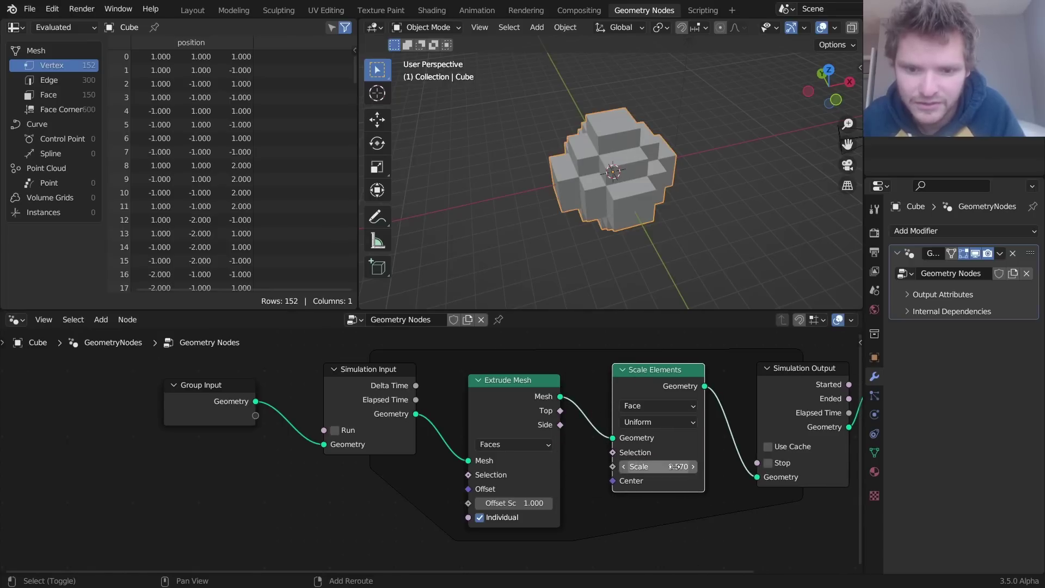
drag(561, 411, 612, 453)
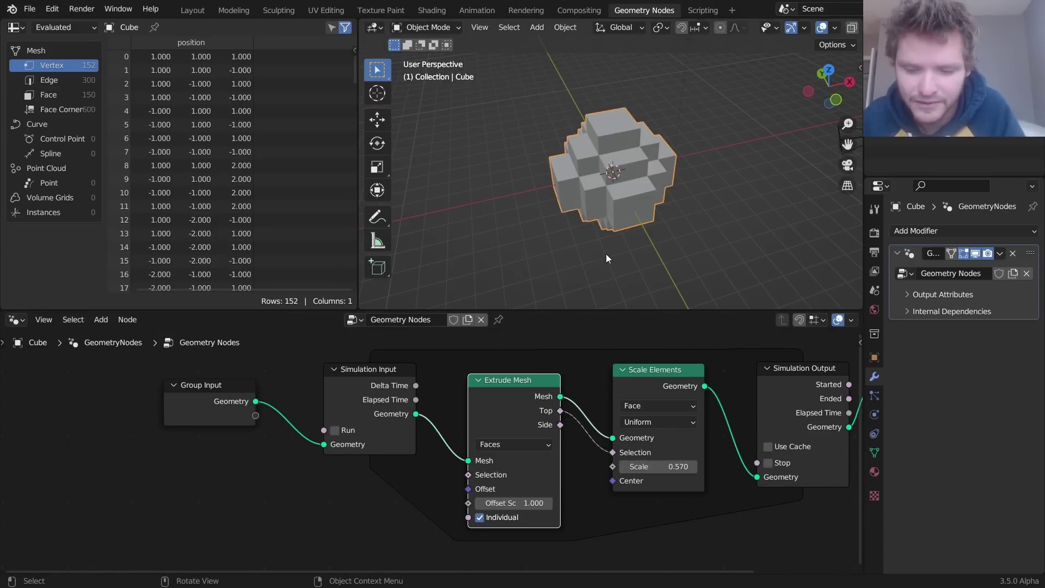
Play the simulation and orbit around the resulting spiky ball, resetting to the start
key(space)
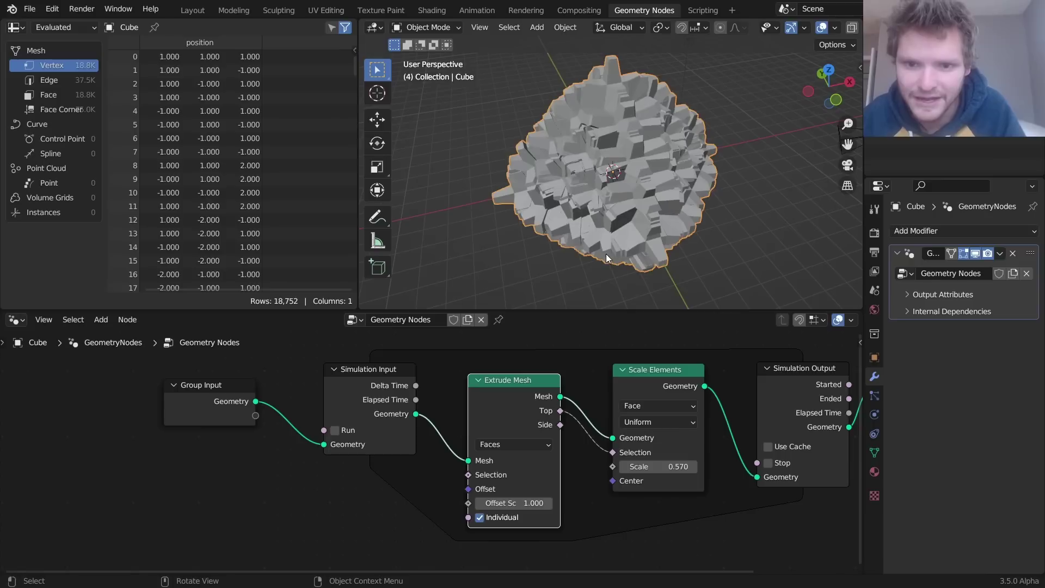
key(shift+Left)
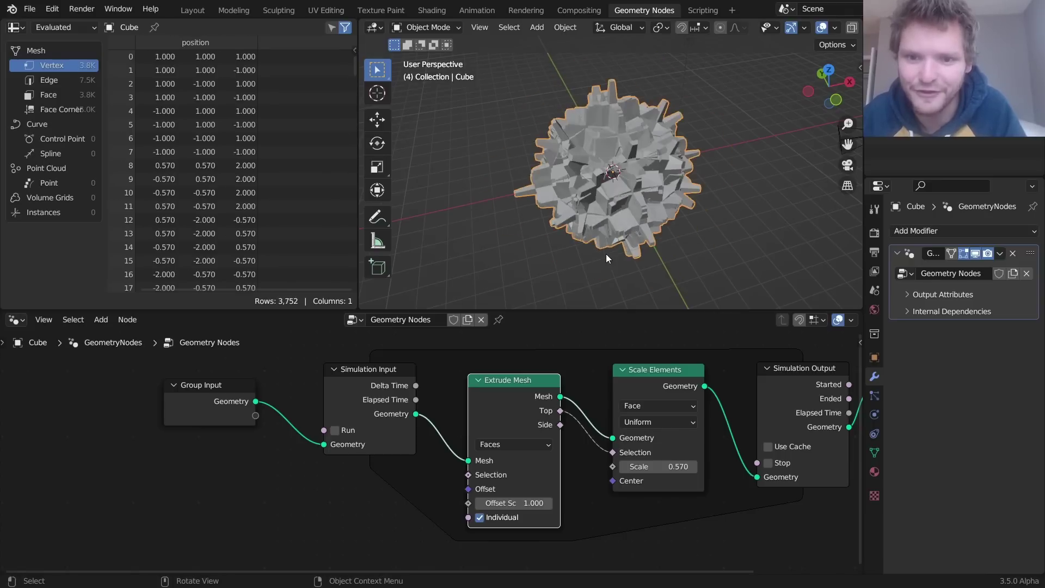
click(740, 243)
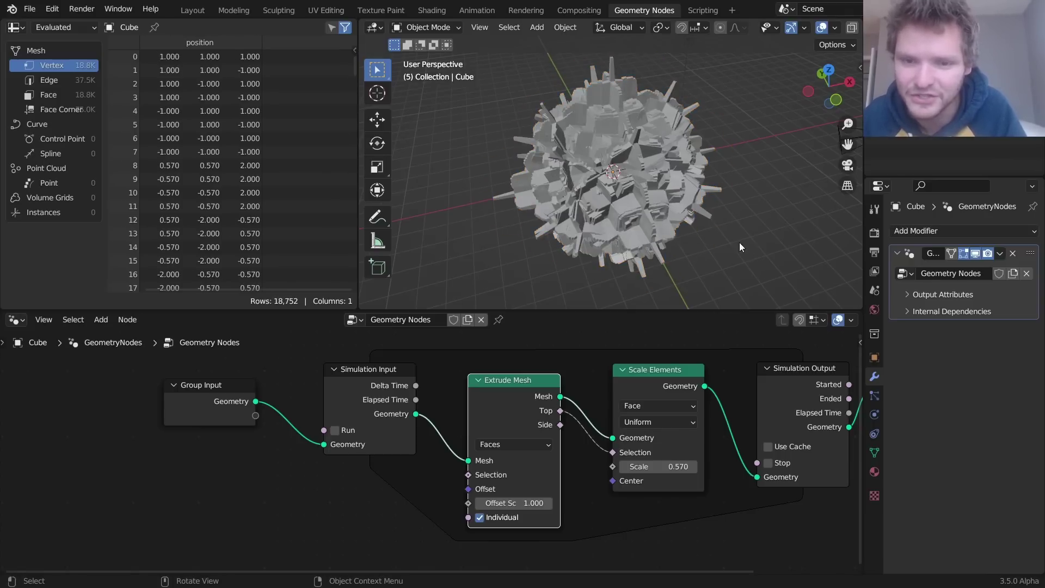
middle_drag(740, 242, 625, 159)
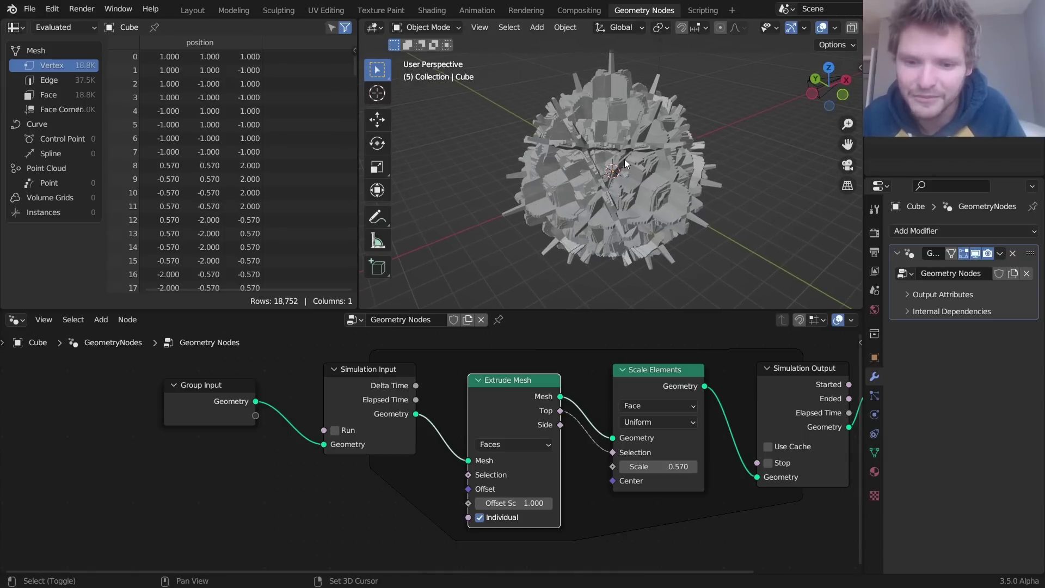
key(shift+Left)
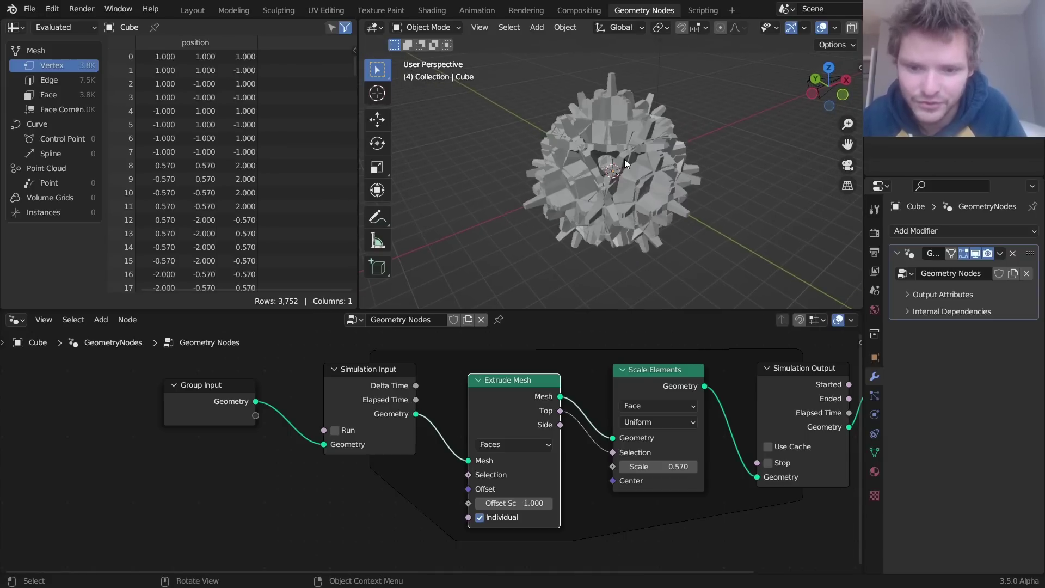
key(shift+a)
Add a Random Value node below the node chain
click(533, 253)
text(random)
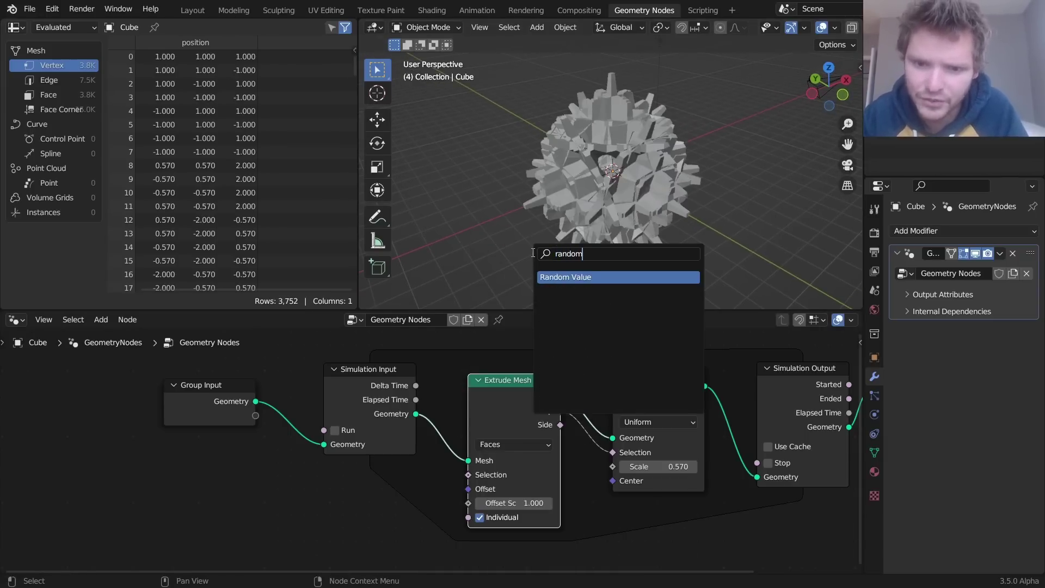
key(Return)
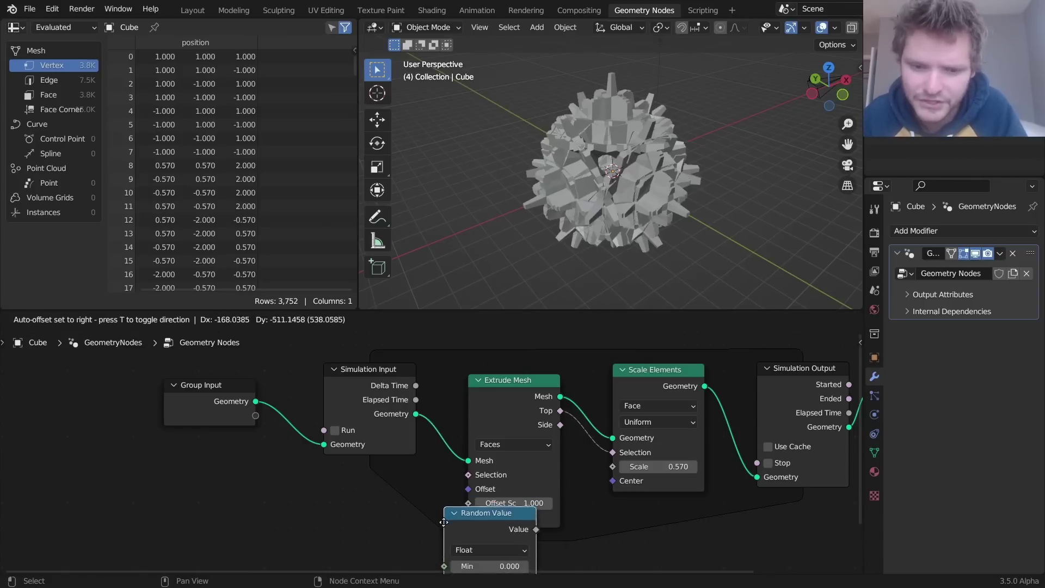
click(478, 508)
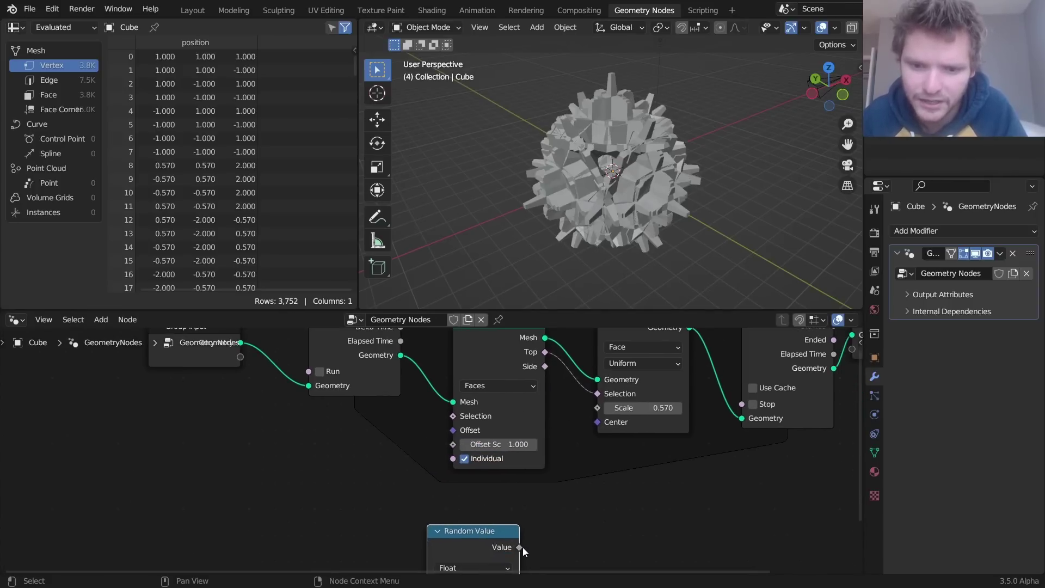
scroll(520, 548, down, 1)
middle_drag(520, 561, 517, 496)
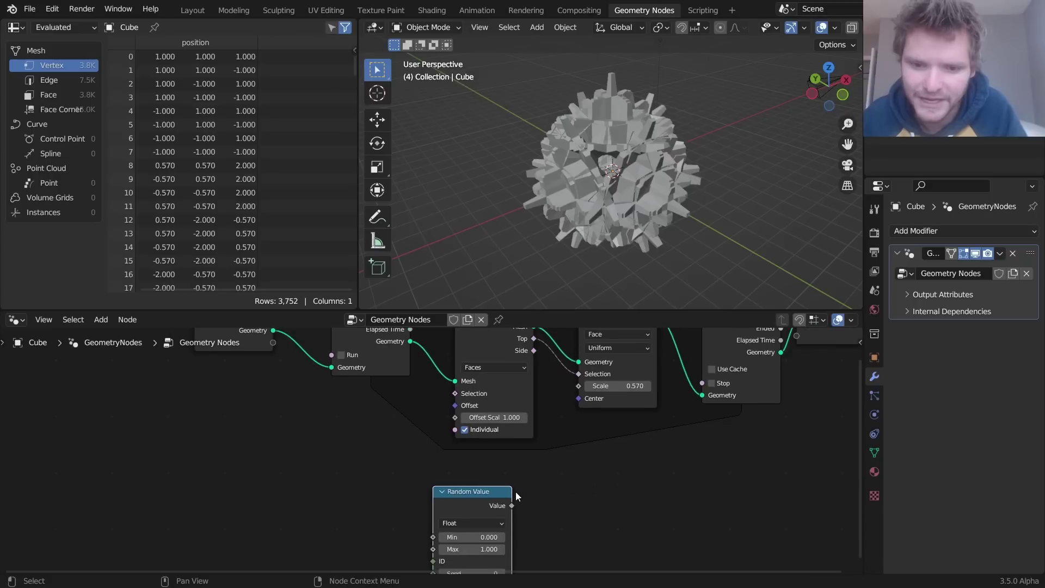
Insert a Math node set to Multiply into the Scale Elements Selection link
key(shift+a)
click(506, 255)
text(mat)
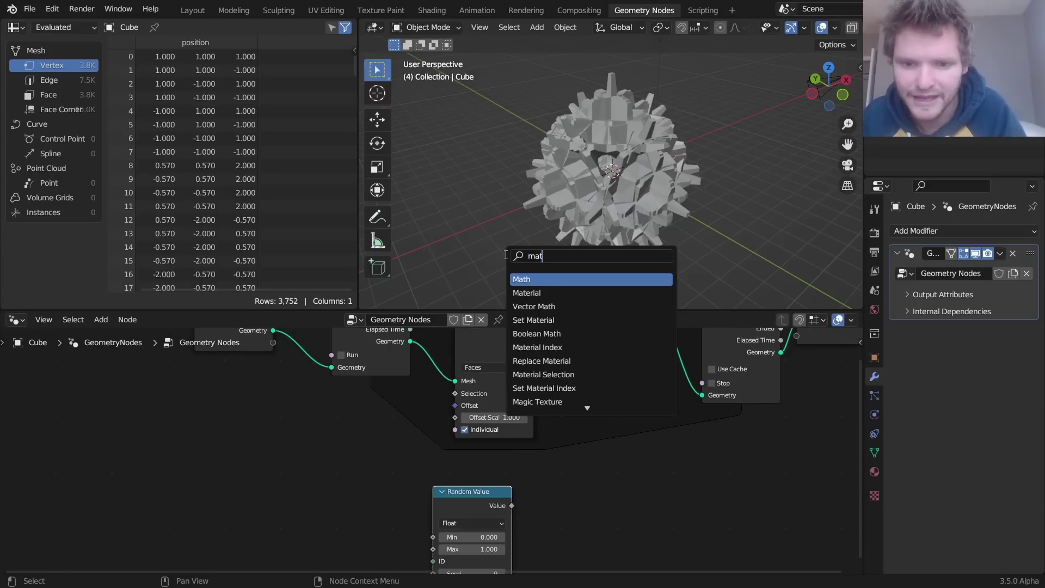
text(h)
key(Return)
click(571, 388)
click(603, 388)
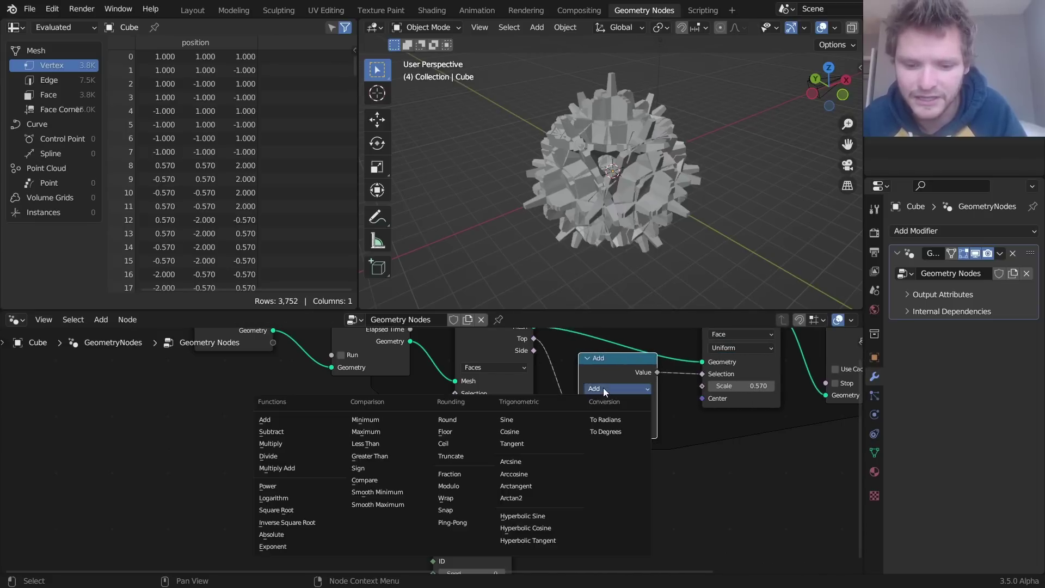
click(270, 444)
Set Random Value to Boolean (probability 0.5) and feed it into Multiply's second input
alt+right_drag(499, 511, 580, 433)
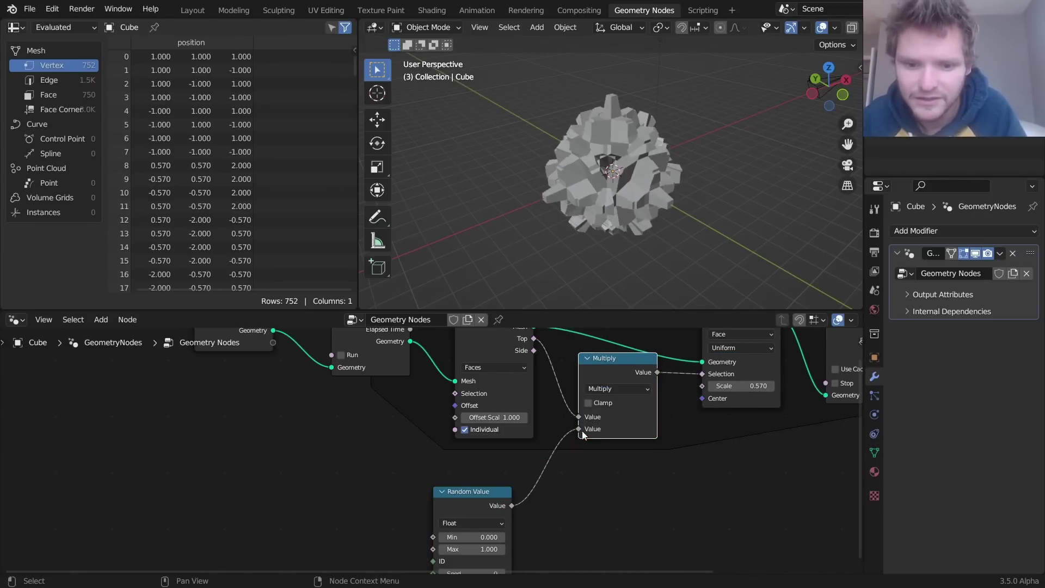
middle_drag(479, 476, 470, 455)
click(473, 522)
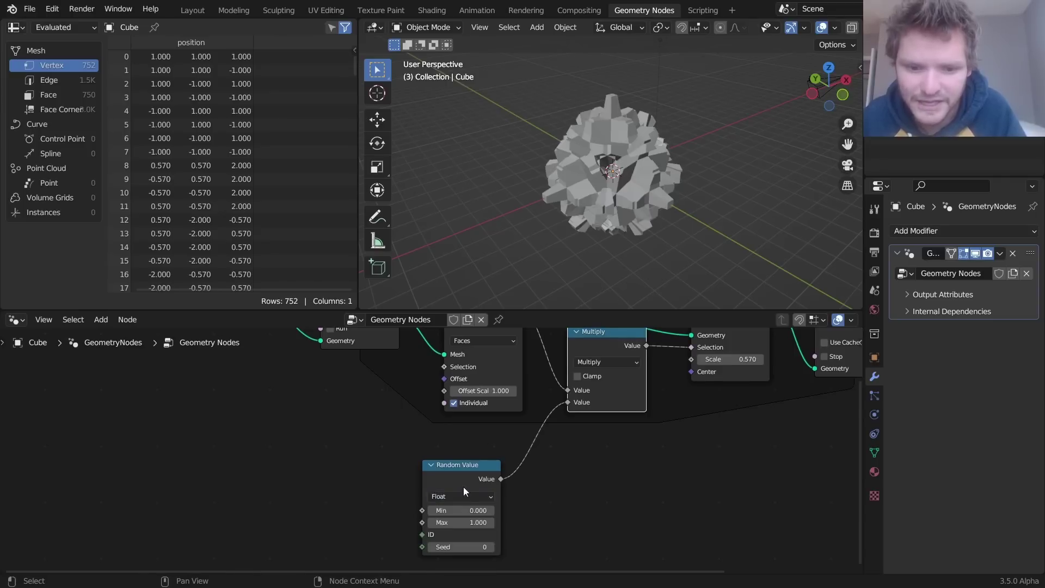
click(470, 524)
click(457, 543)
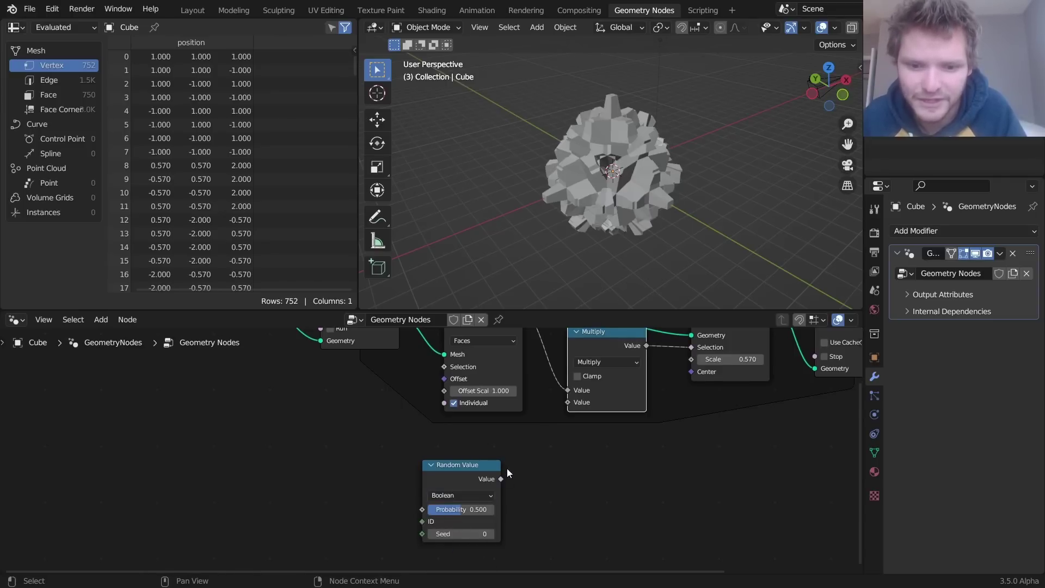
drag(502, 479, 565, 403)
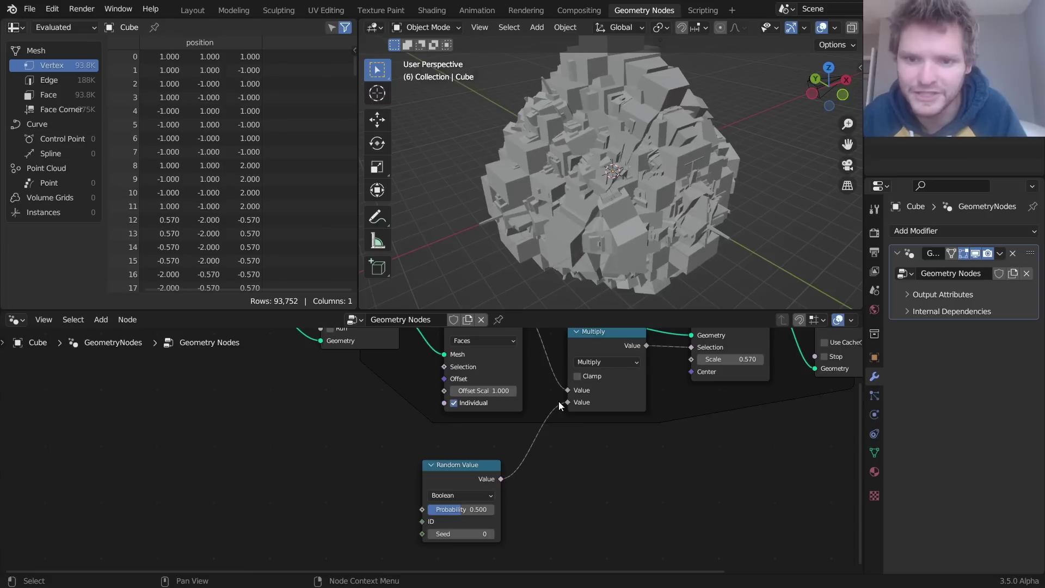
Replay the simulation from frame 1 and orbit to a near-level side view
key(shift+Left)
key(shift+Left)
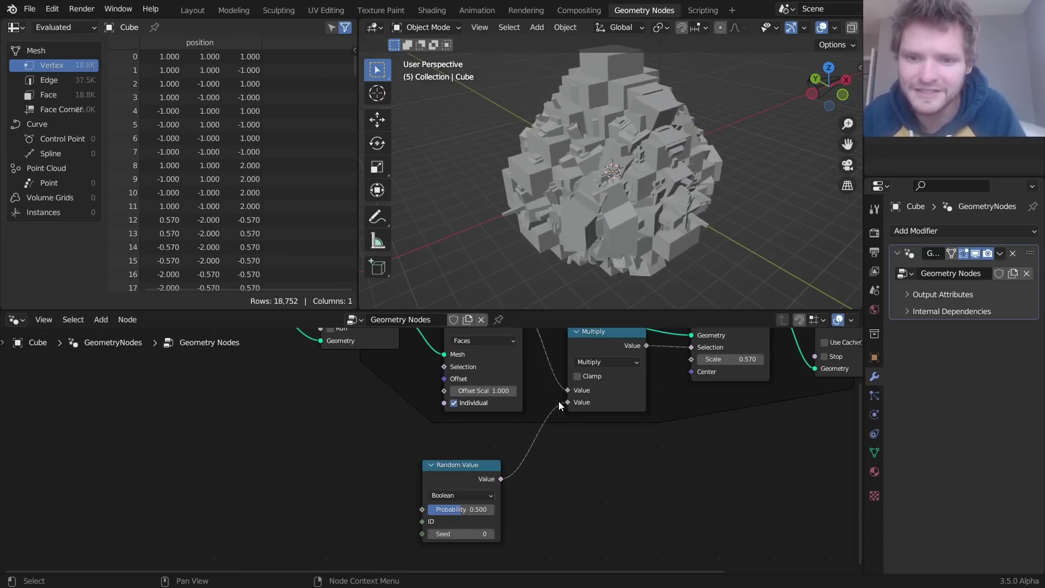
key(space)
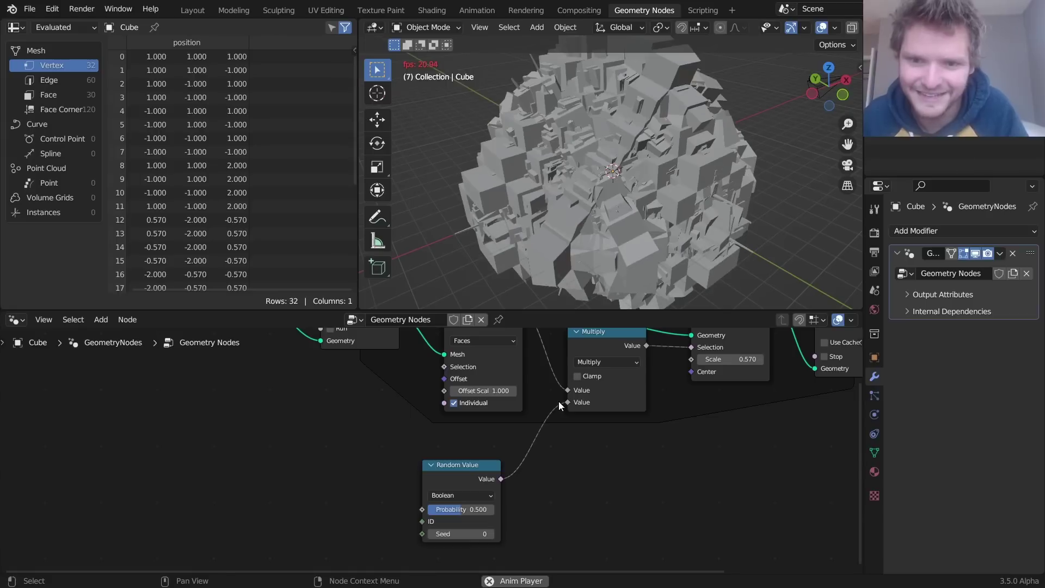
key(space)
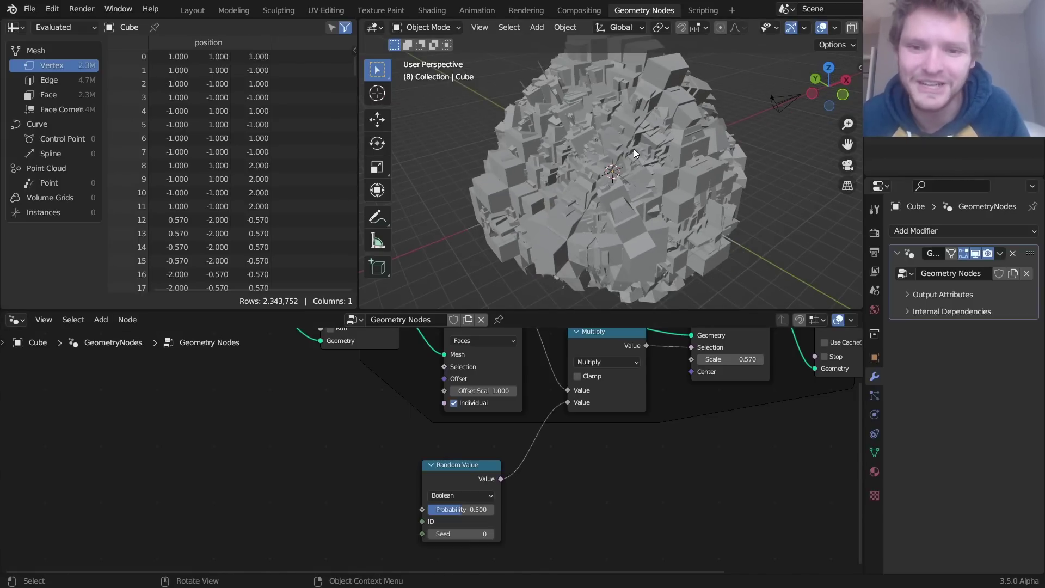
middle_drag(634, 149, 720, 152)
Rewind to frame 1 and dissolve the extrude, scale, math and random nodes from the tree
key(shift+Left)
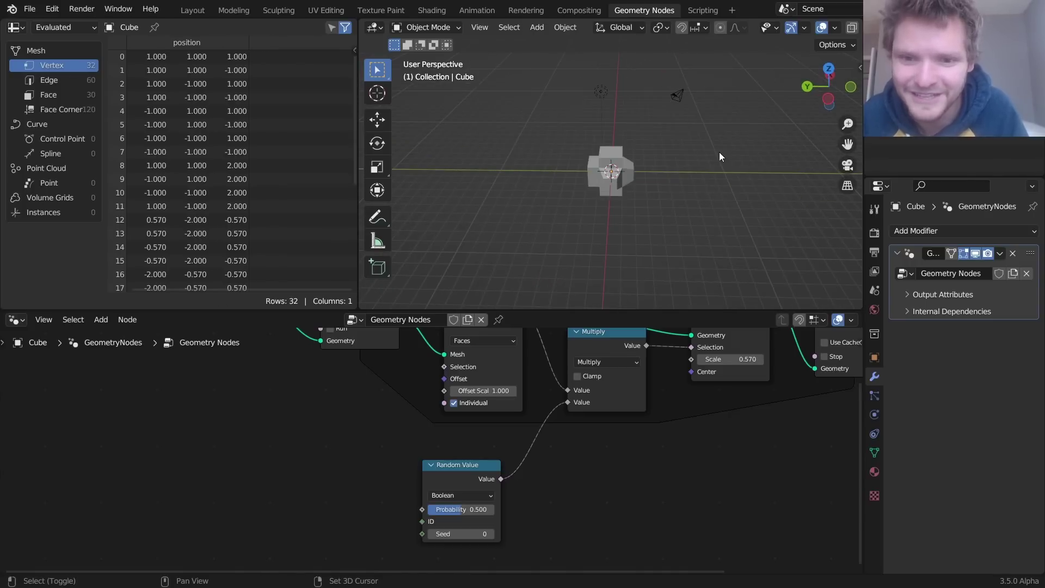
scroll(626, 403, down, 3)
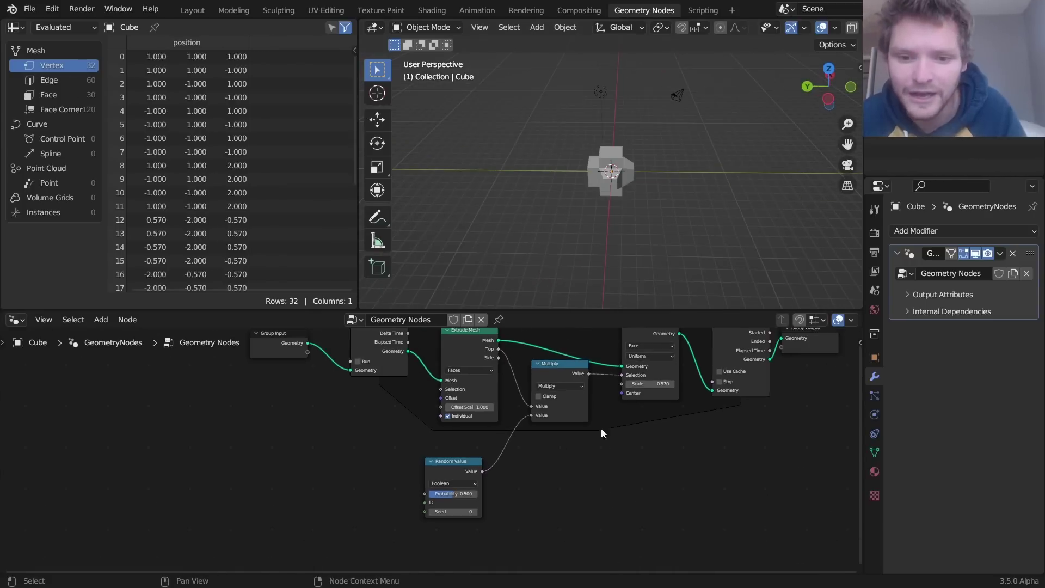
drag(607, 496, 452, 361)
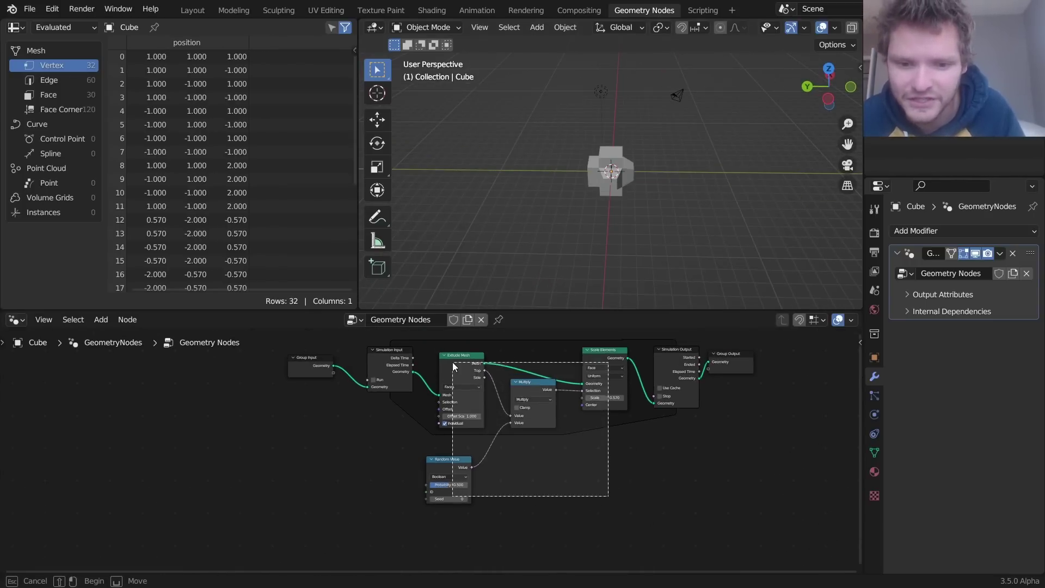
key(ctrl+x)
key(Home)
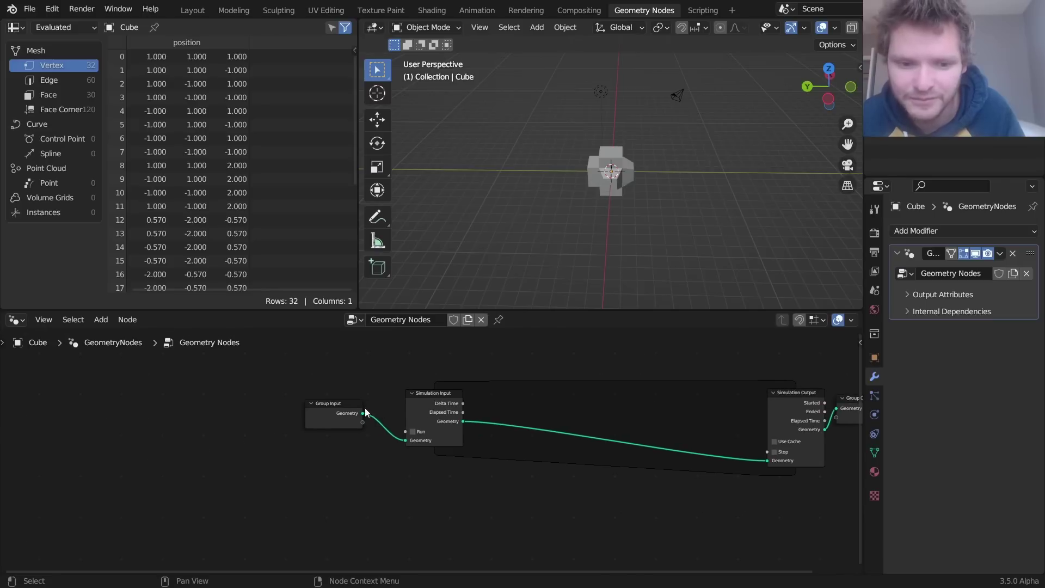
drag(239, 430, 191, 427)
Insert a Distribute Points in Volume node into the link feeding Simulation Input
key(shift+a)
click(323, 253)
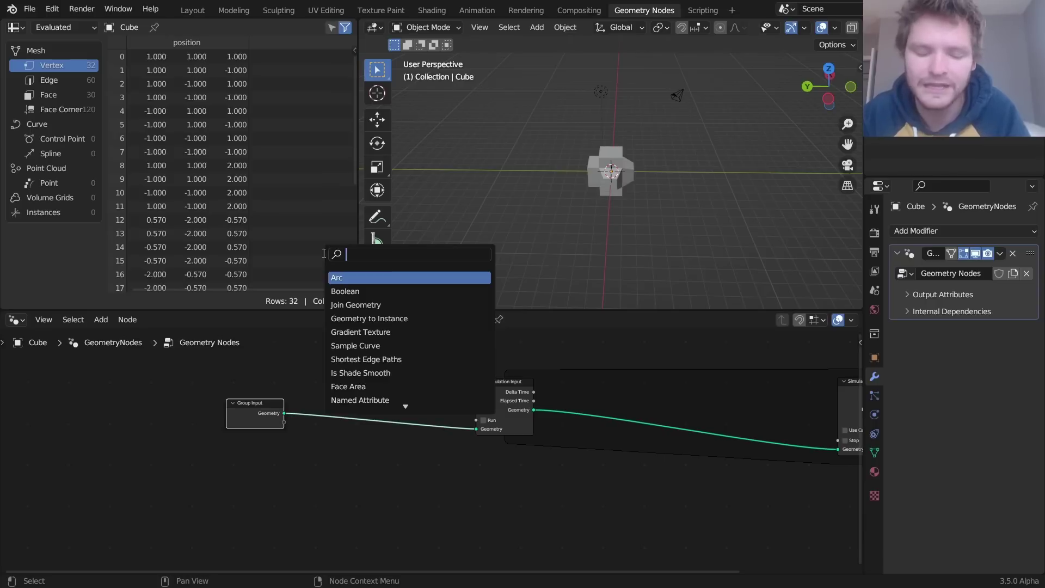
text(dist)
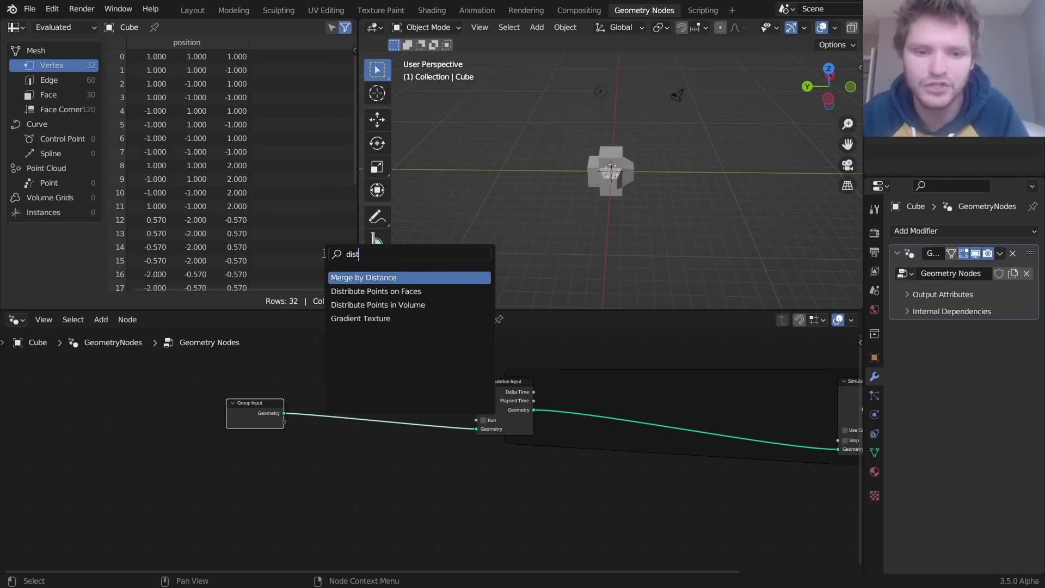
key(Down)
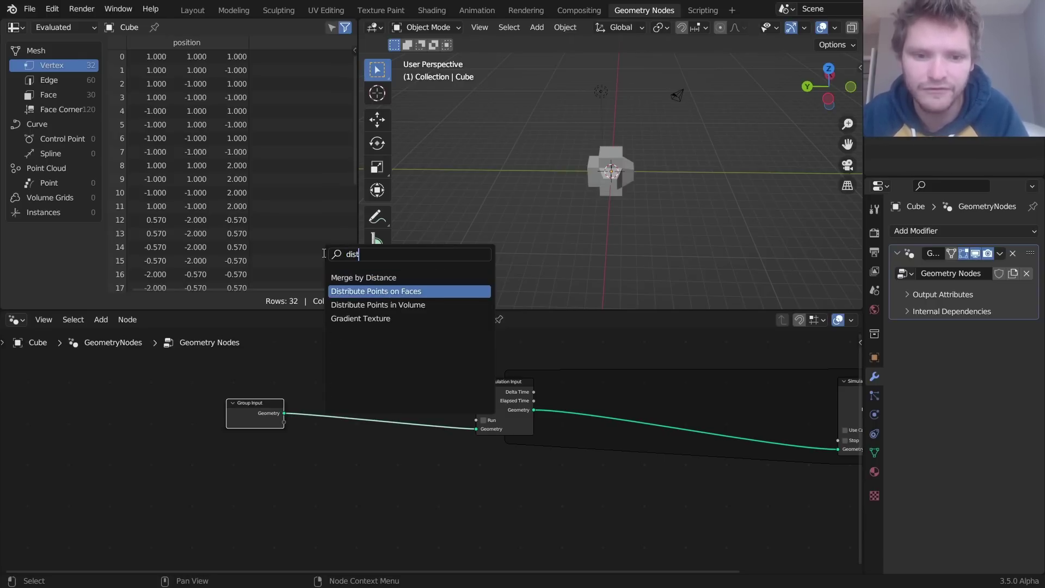
key(Return)
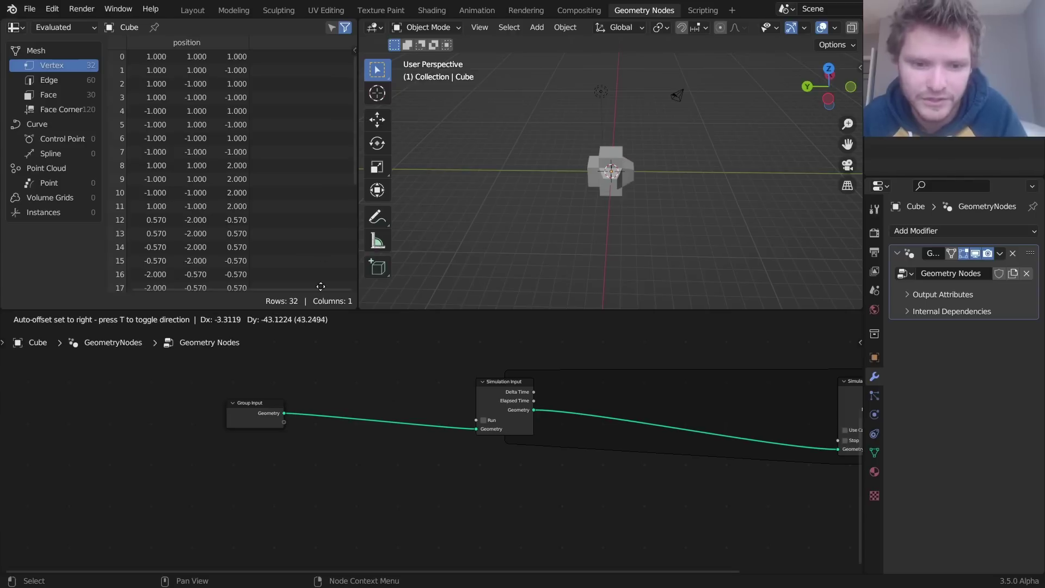
click(313, 410)
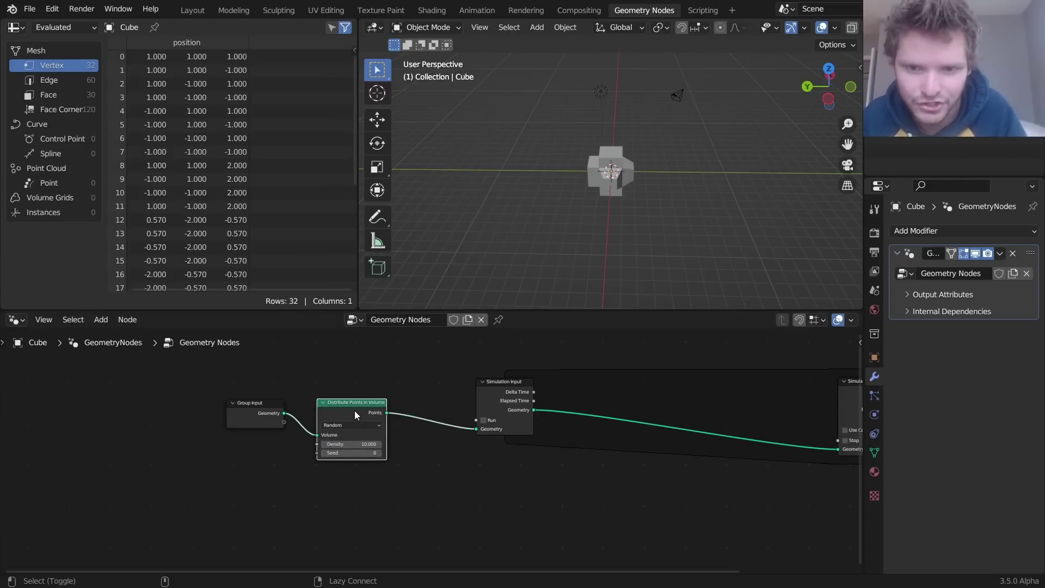
Add a Mesh to Volume node ahead of Distribute Points in Volume
scroll(381, 401, up, 3)
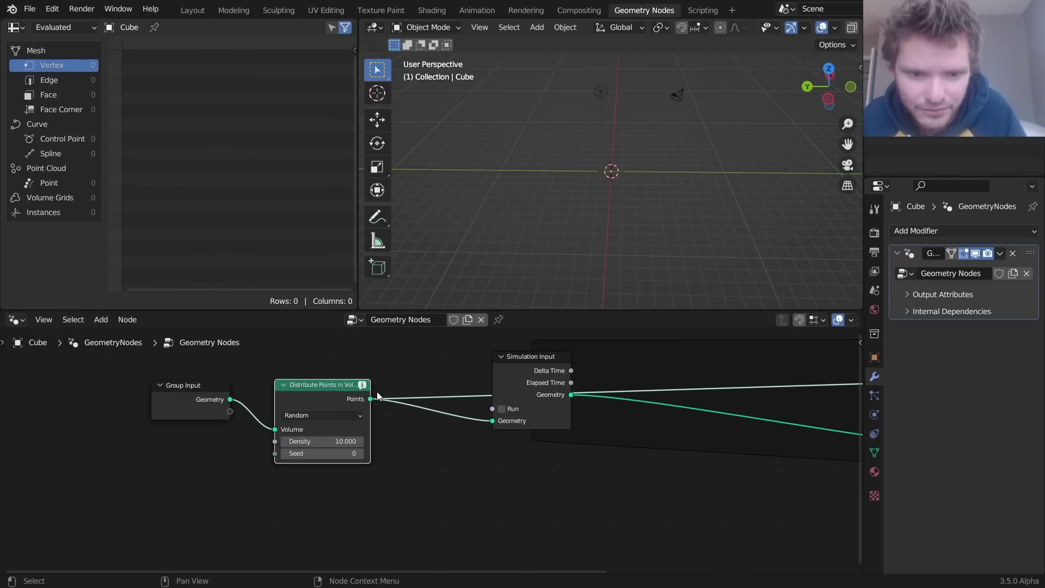
drag(310, 387, 152, 405)
key(shift+a)
click(145, 253)
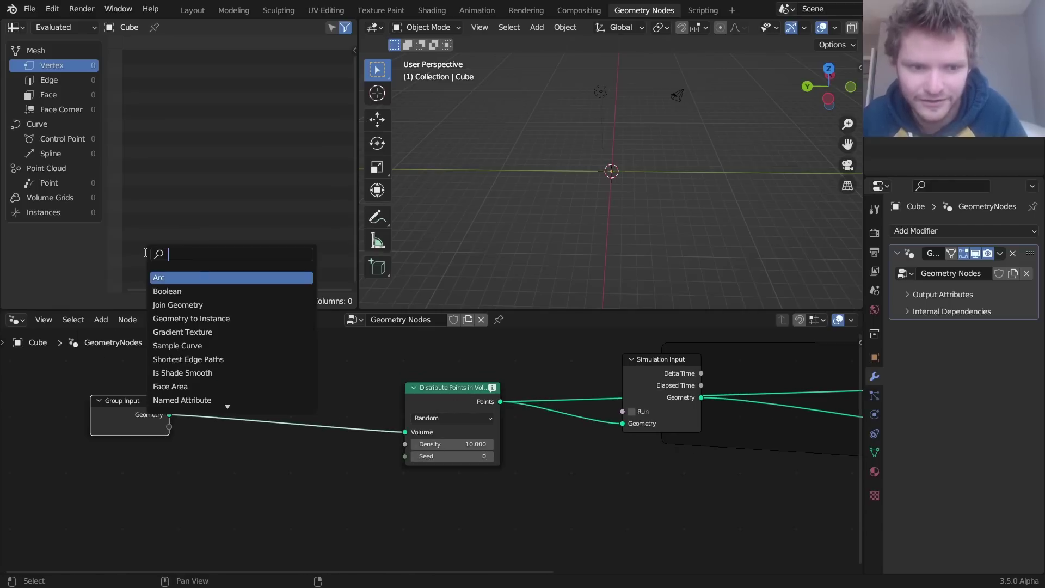
text(mesh to v)
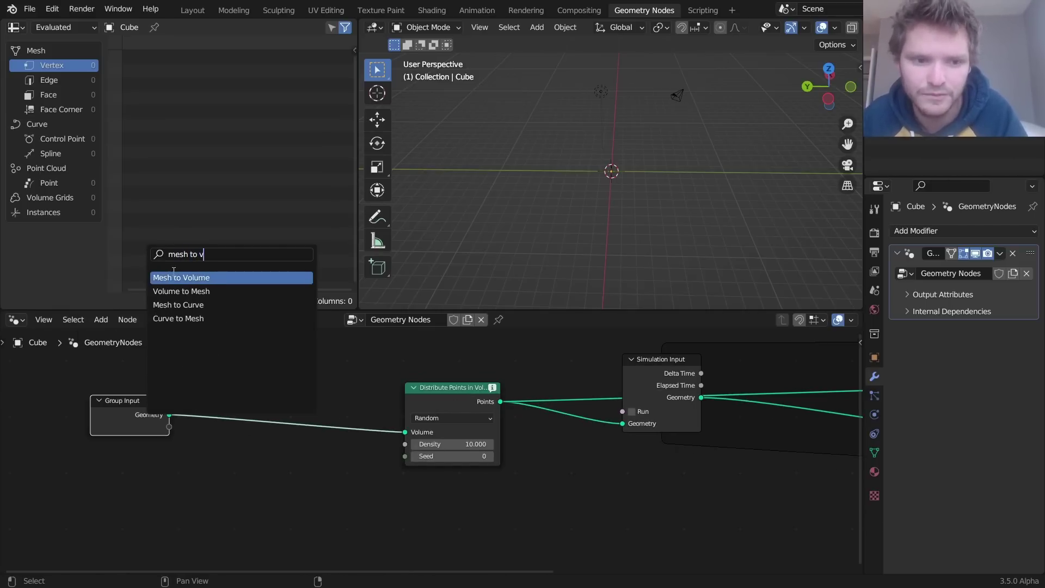
key(Return)
click(272, 416)
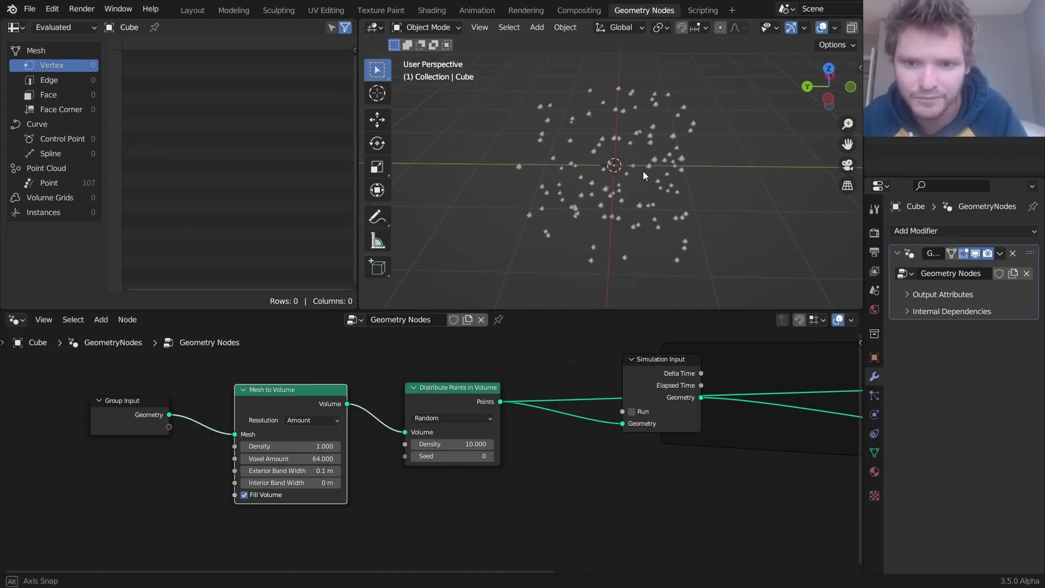
Wire Simulation Output Geometry into Group Output and test-play the simulation
middle_drag(643, 171, 623, 172)
scroll(544, 425, down, 1)
middle_drag(849, 424, 665, 380)
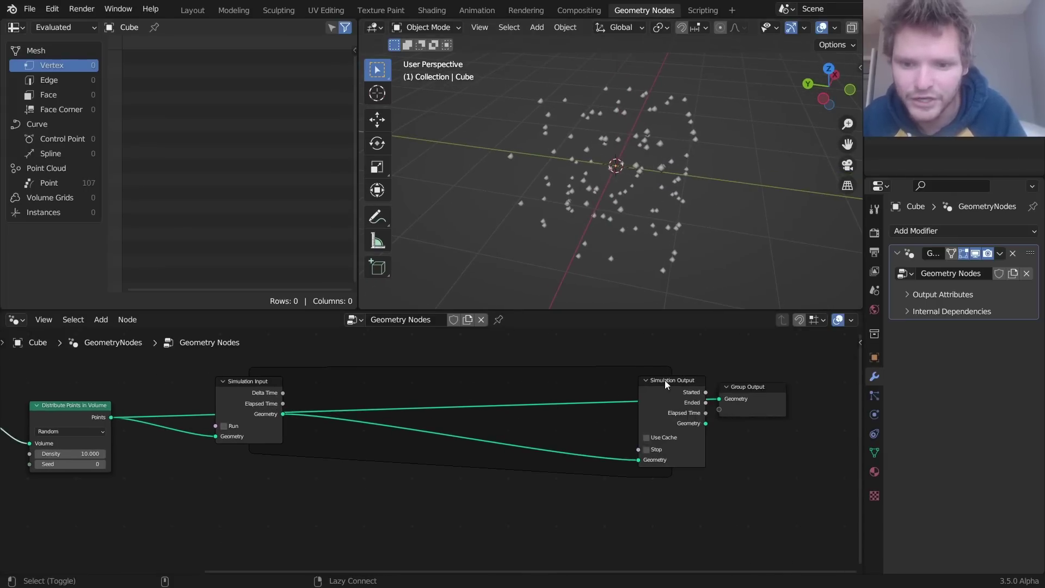
alt+right_drag(671, 383, 786, 442)
drag(786, 442, 806, 452)
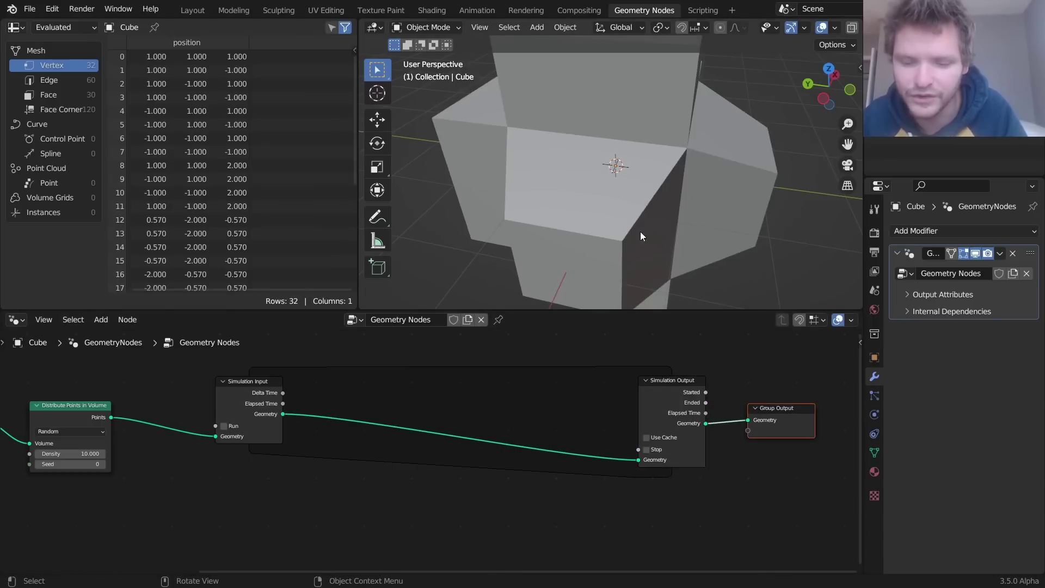
scroll(623, 180, down, 3)
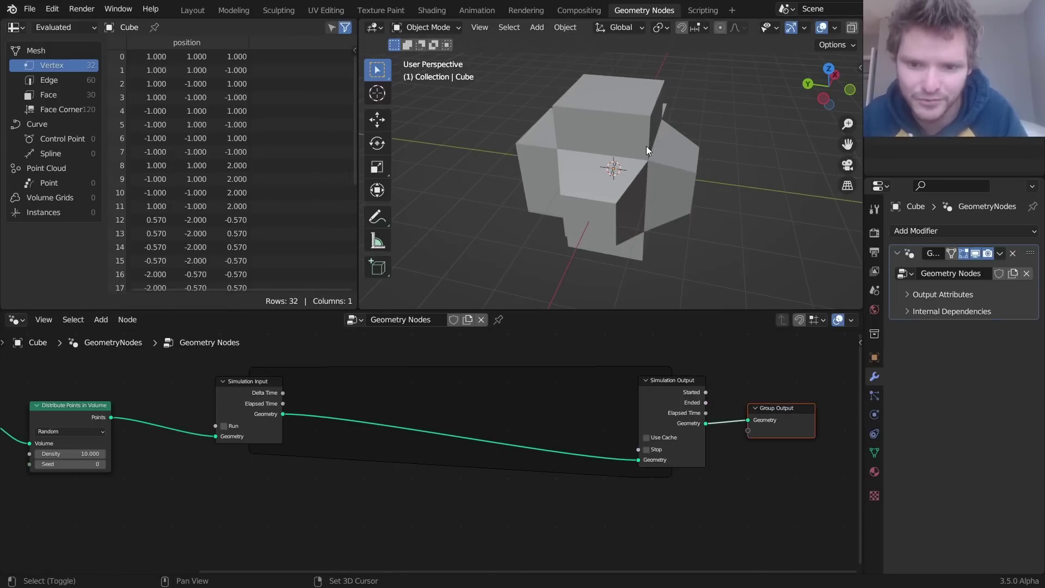
key(space)
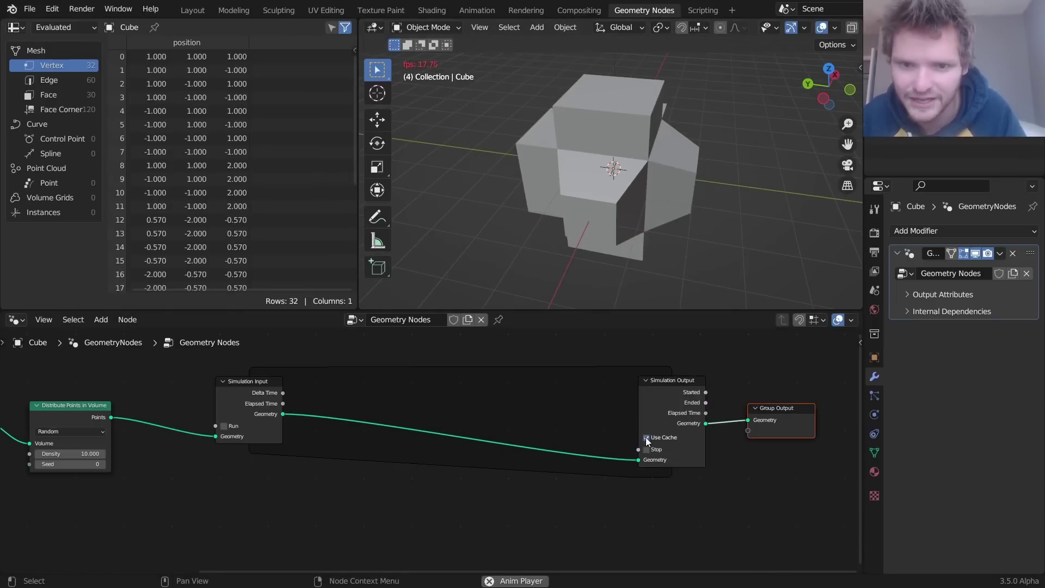
key(space)
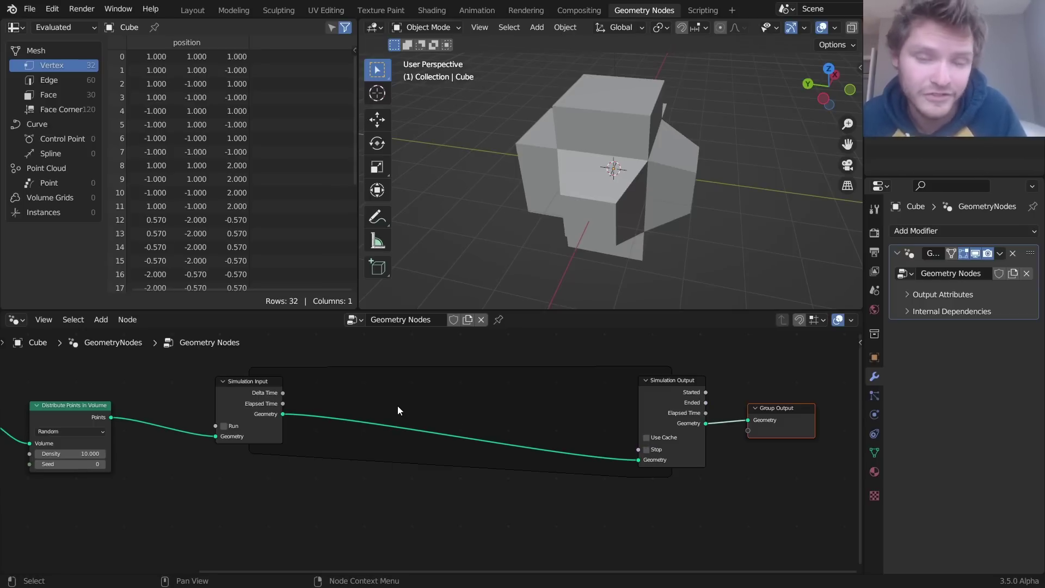
middle_drag(406, 403, 479, 400)
Drop a Set Position node between Simulation Input and Simulation Output
key(shift+a)
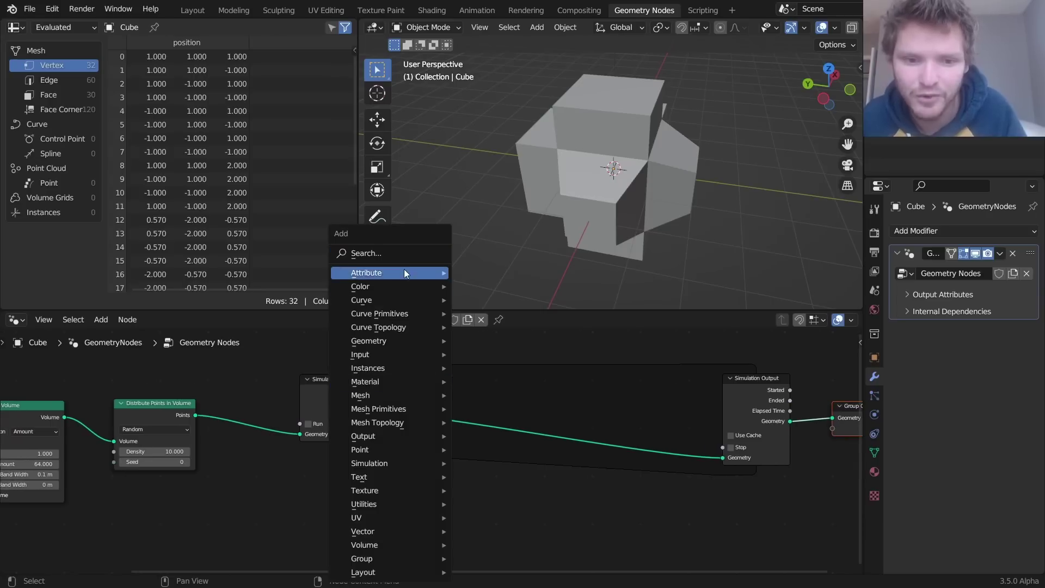
click(404, 256)
text(set)
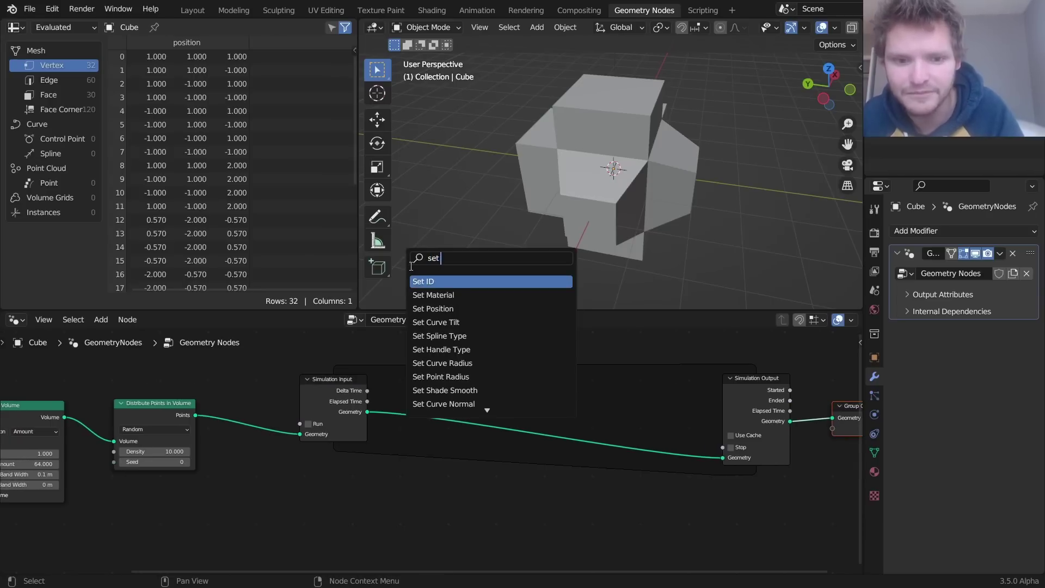
key(Down)
key(Down)
key(Return)
click(565, 433)
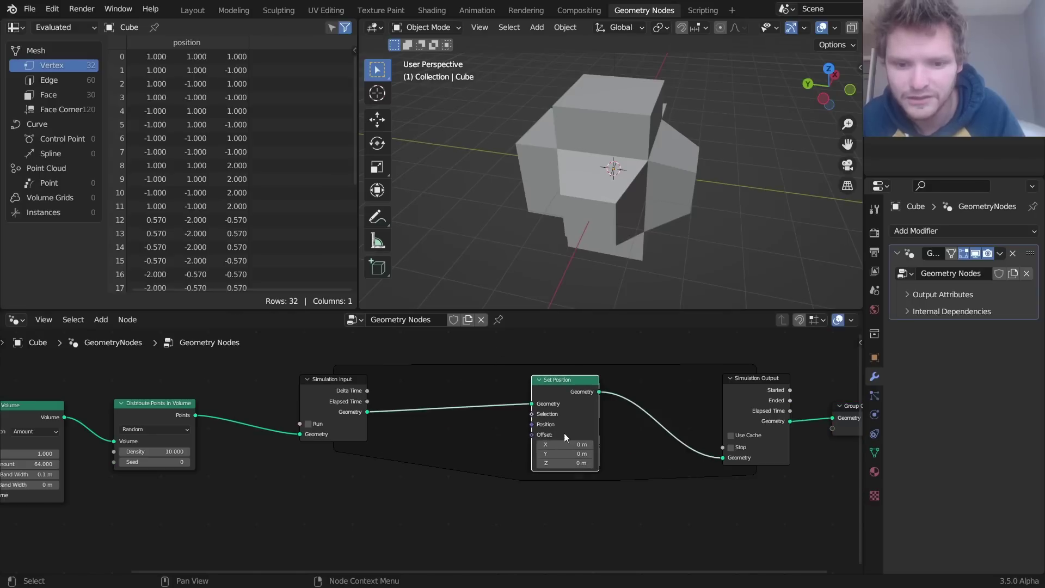
Link a new Noise Texture's Color into the Set Position Offset, shifting earlier nodes left
drag(532, 435, 461, 468)
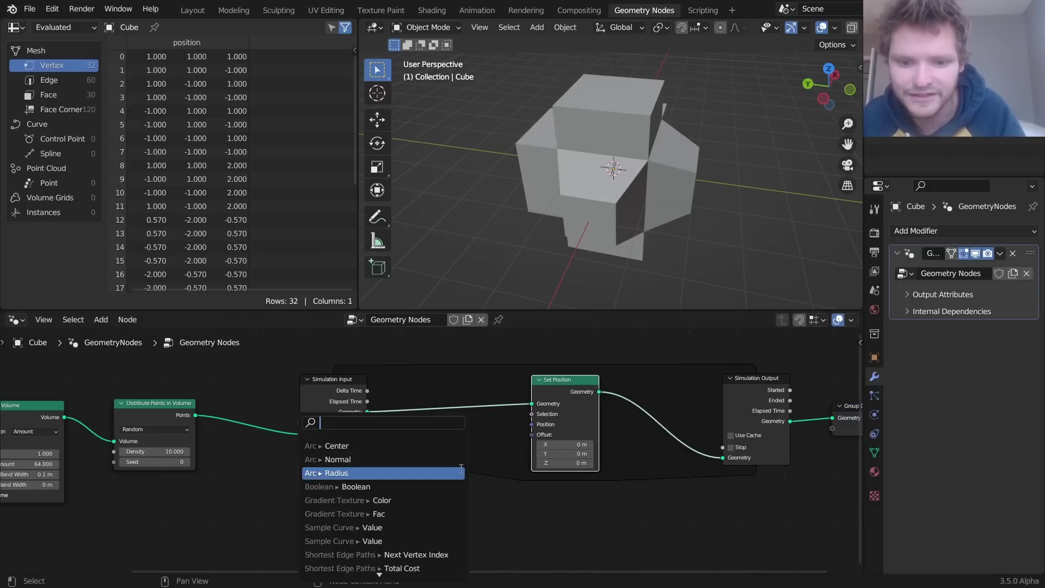
text(noise)
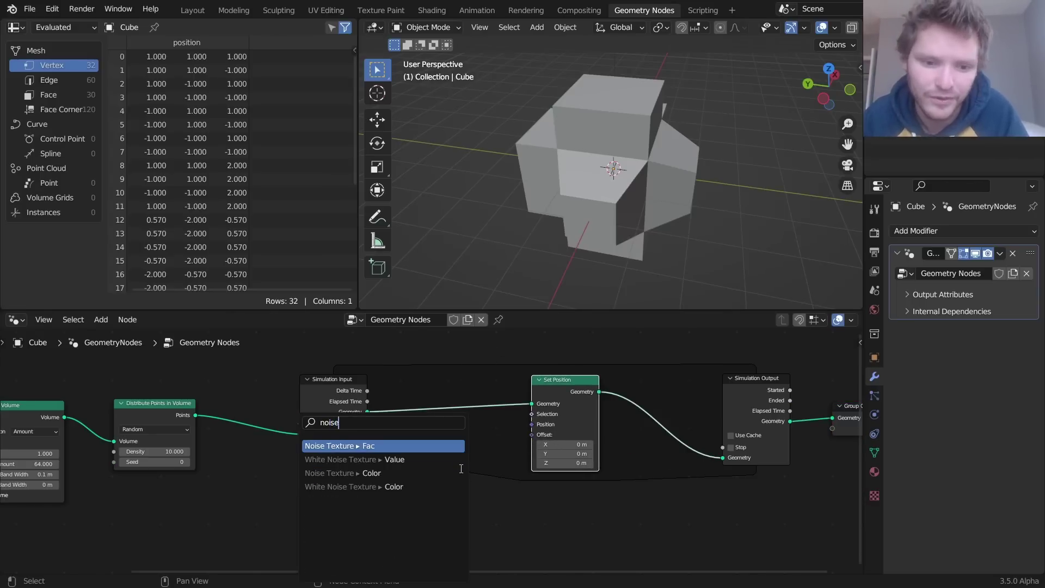
key(Down)
key(Down)
key(Down)
key(Return)
click(408, 481)
middle_drag(407, 481, 734, 469)
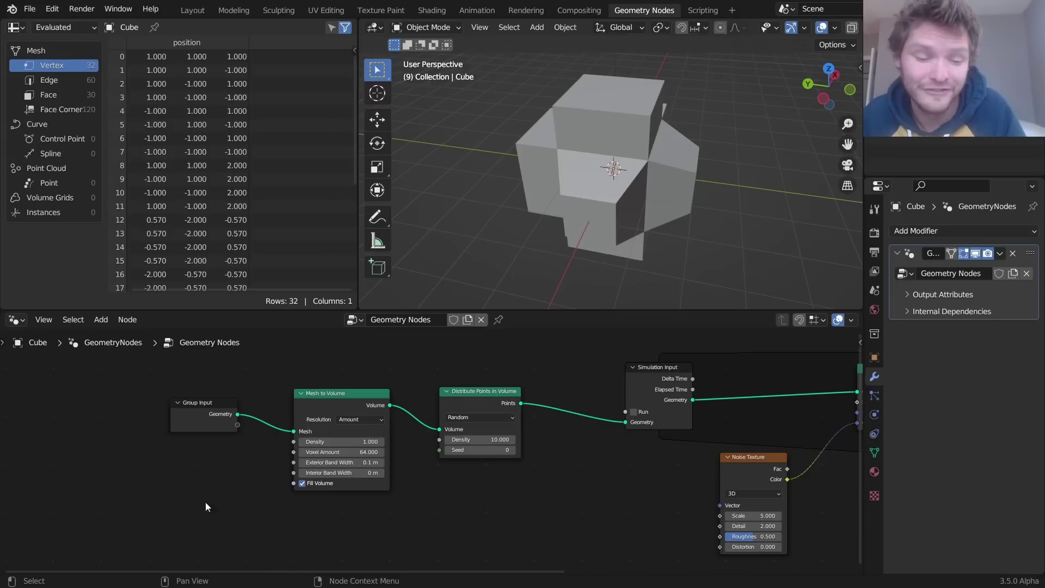
drag(161, 503, 270, 419)
Insert Instance on Points between Distribute Points in Volume and Simulation Input
click(405, 338)
key(shift+a)
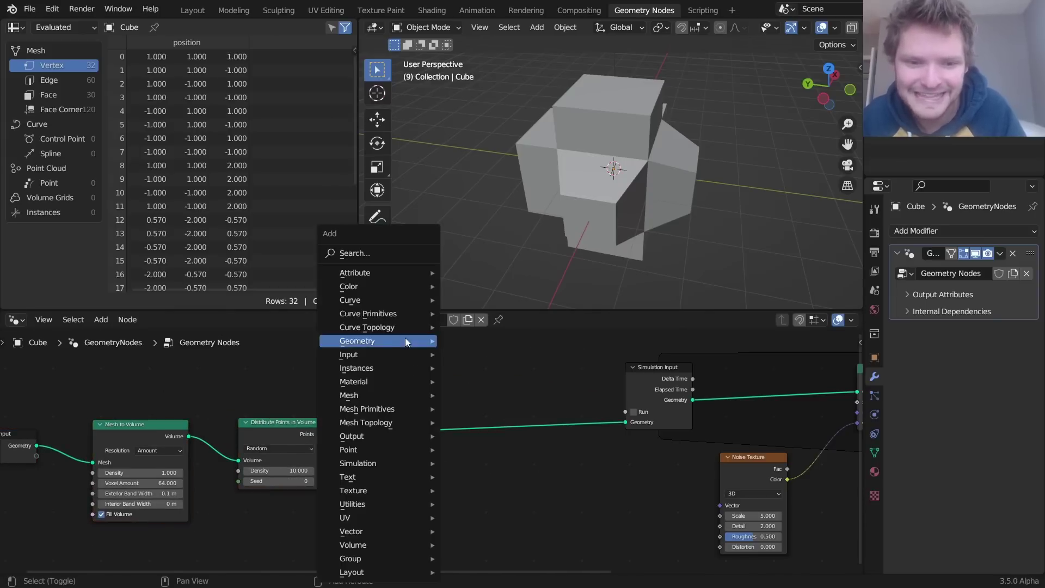
click(377, 253)
text(instance)
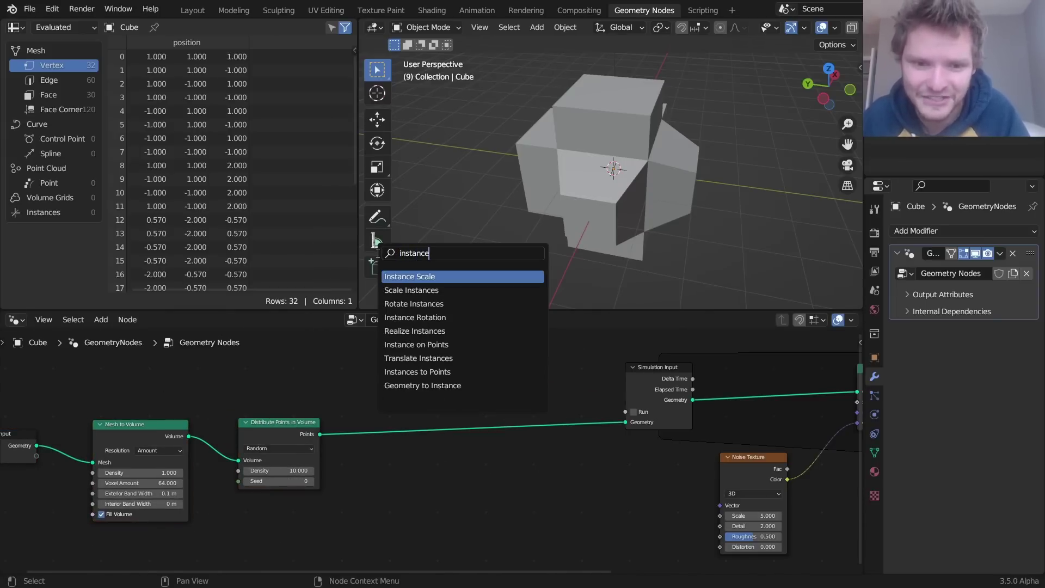
key(Down)
key(Down)
key(Down)
key(Down)
key(Down)
key(Return)
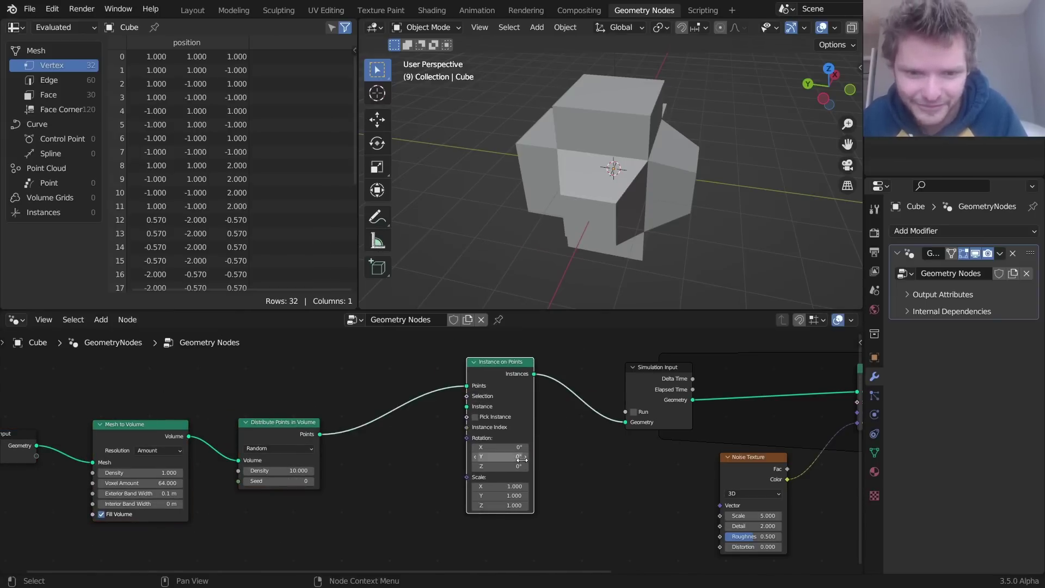
click(504, 393)
Feed a UV Sphere node into the Instance on Points instance input
key(shift+a)
text(uv)
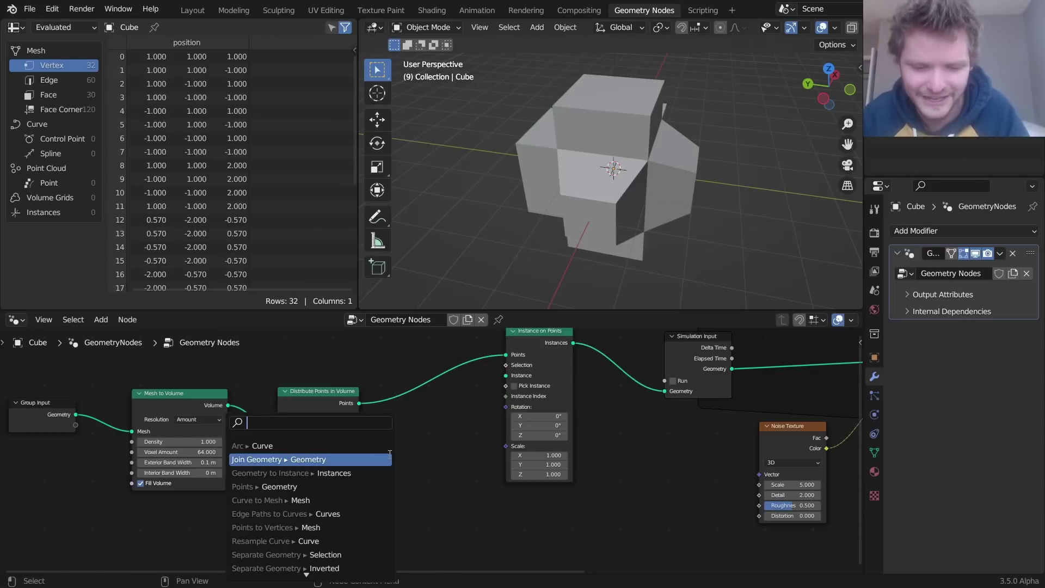
key(Return)
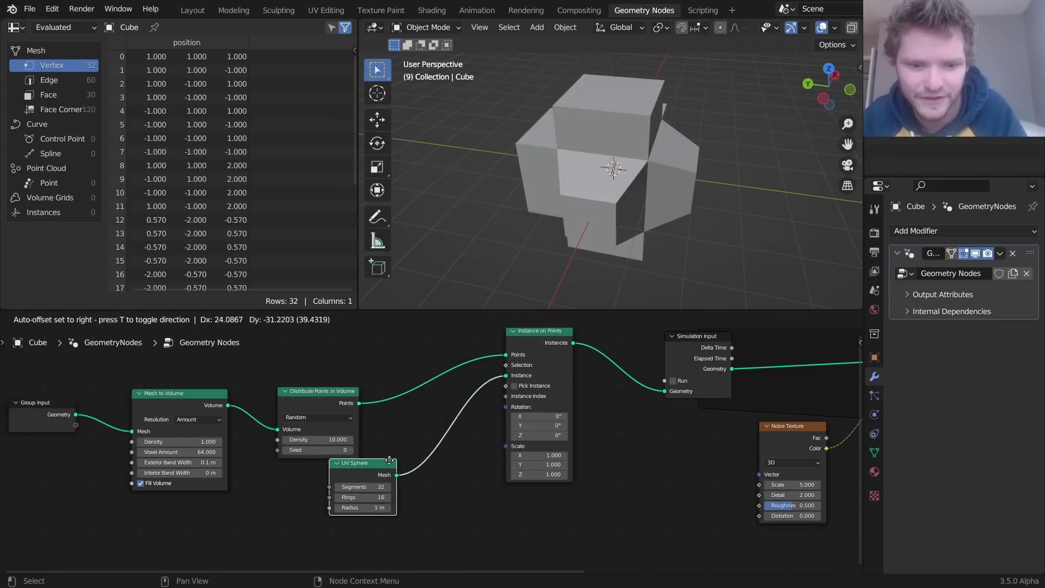
click(357, 527)
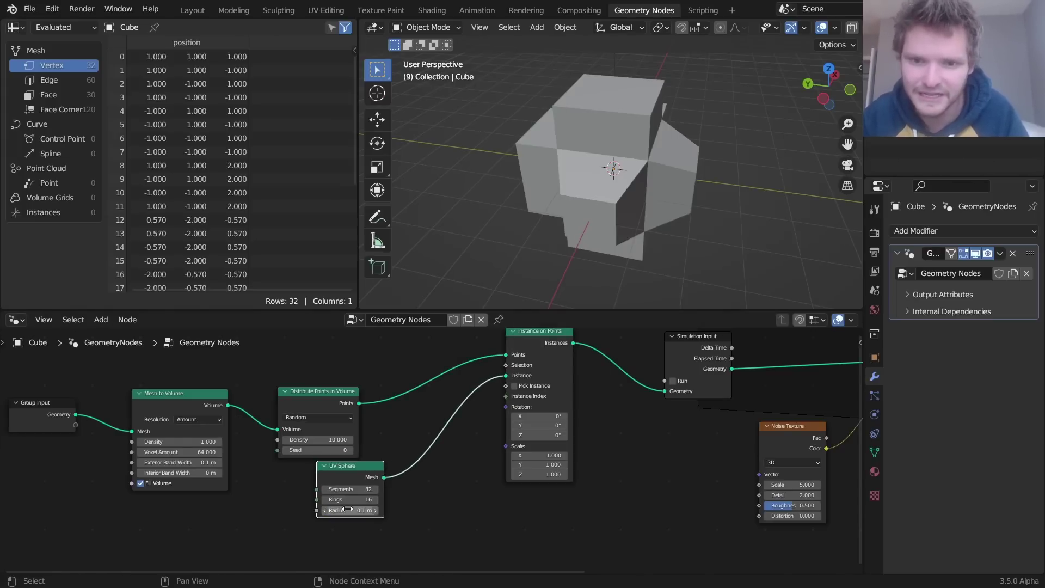
Preview the simulation of the instanced spheres a few times, ending back on frame 1
key(space)
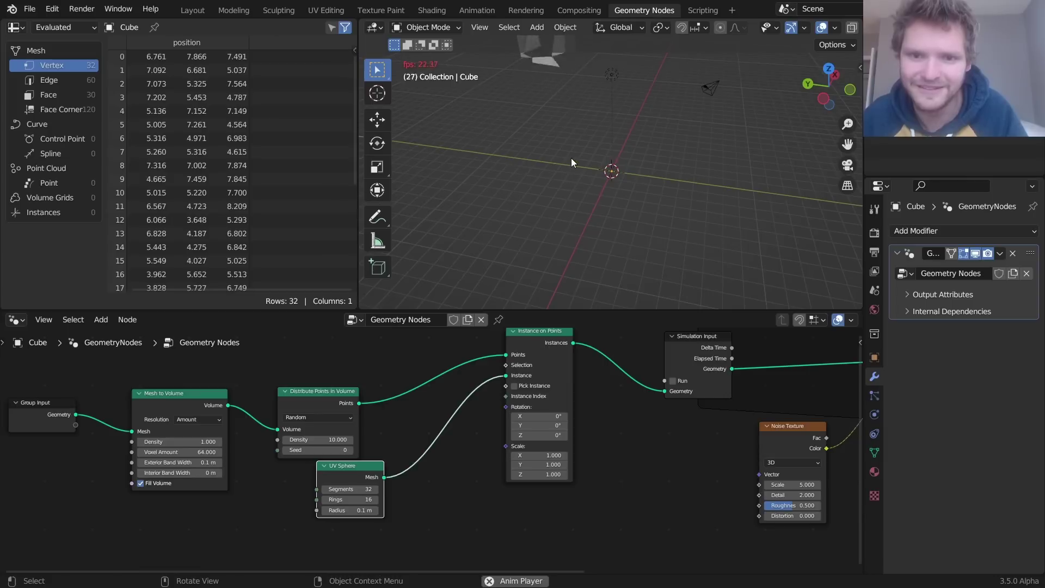
key(space)
key(shift+Left)
middle_drag(839, 370, 628, 379)
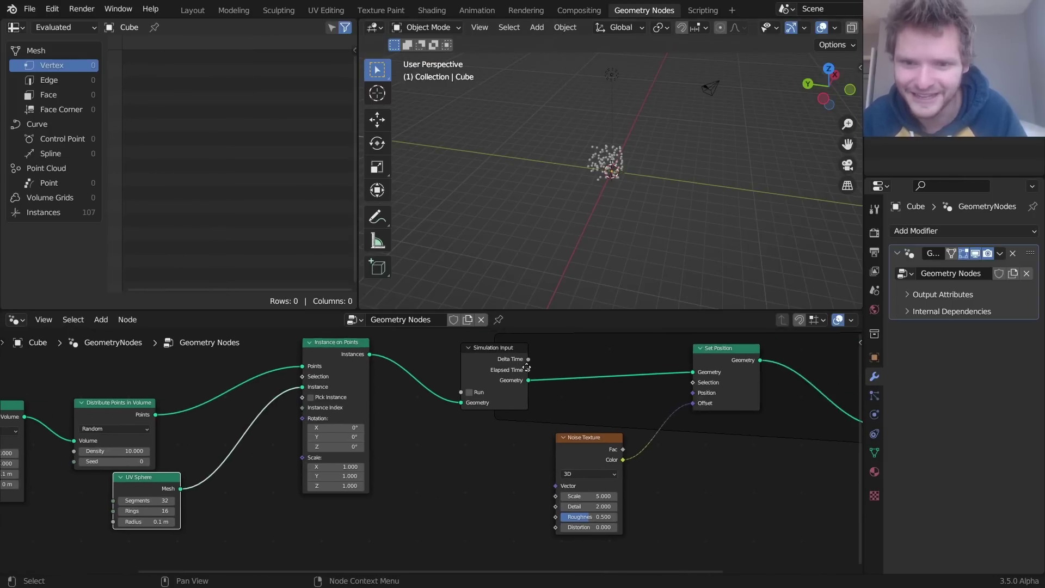
key(space)
key(space)
key(shift+Left)
key(space)
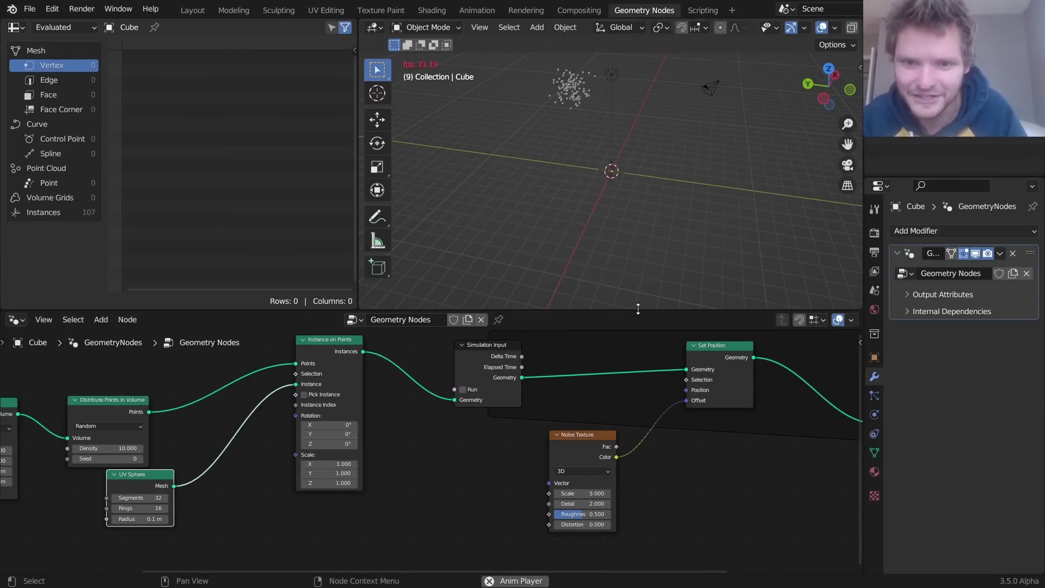
key(space)
key(shift+Left)
key(space)
key(space)
key(shift+Left)
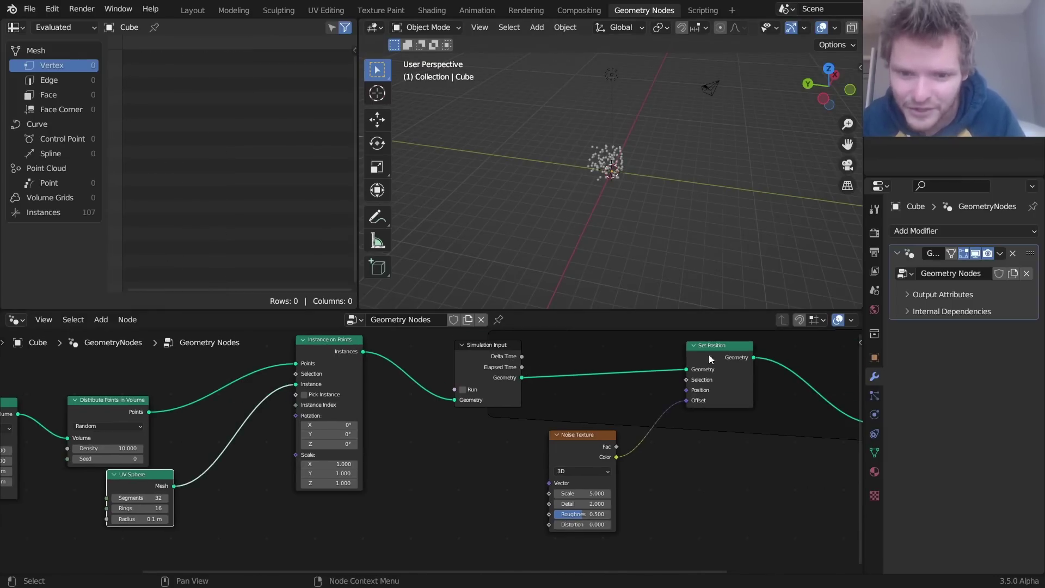
Insert a Vector Math node between noise and Offset, subtracting 0.5 on all axes
drag(593, 438, 482, 458)
key(shift+a)
click(458, 253)
text(vec)
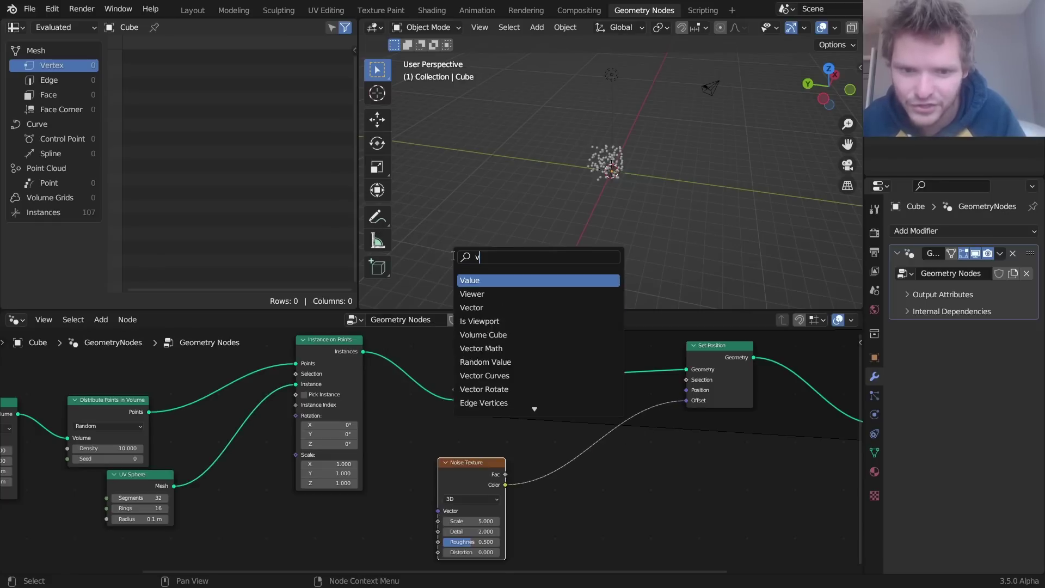
click(486, 294)
click(560, 483)
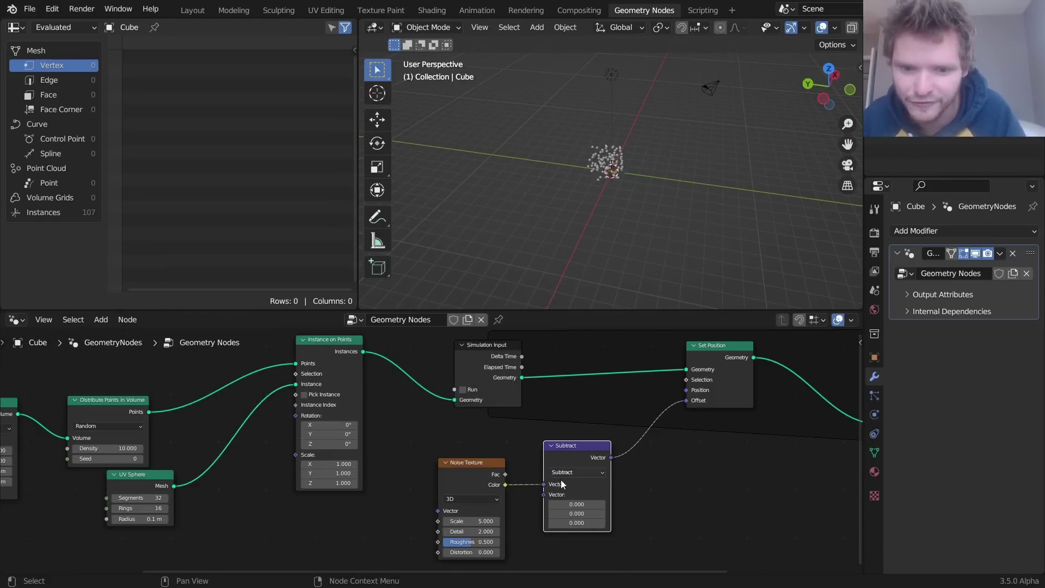
text(.5)
key(Return)
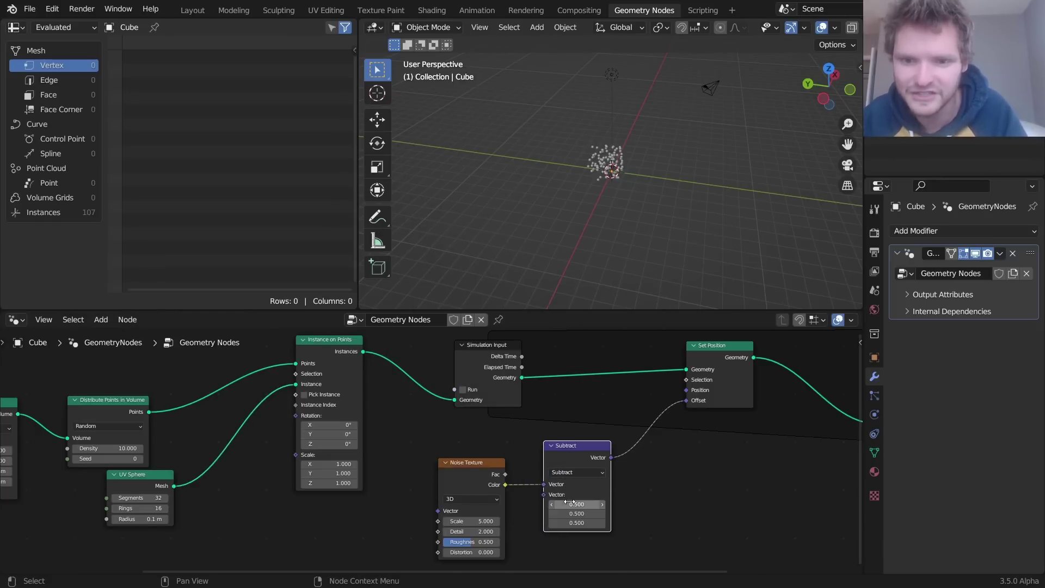
key(space)
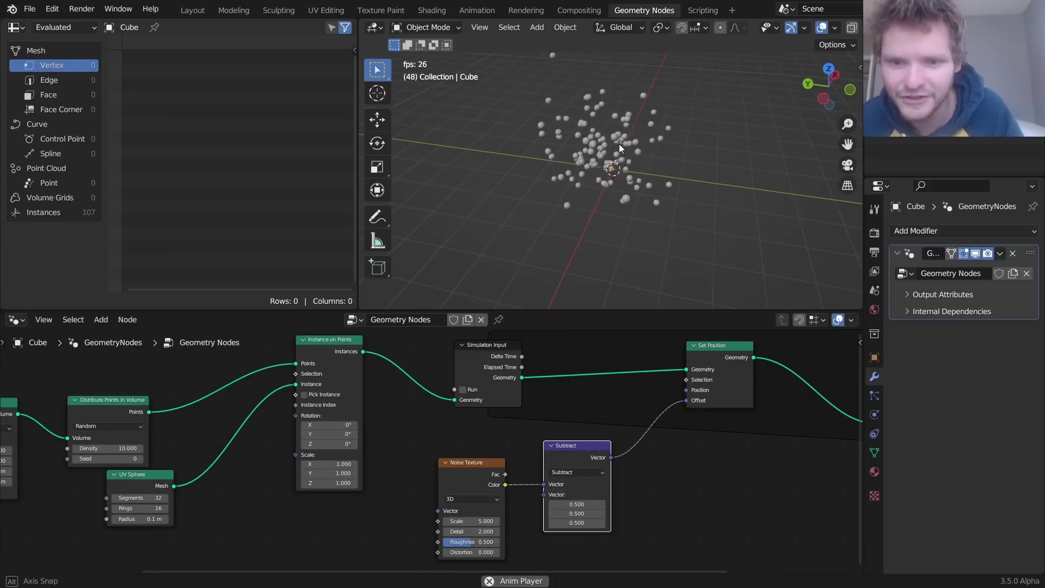
Set the Noise Texture Scale to 1
double_click(471, 521)
text(1)
key(Return)
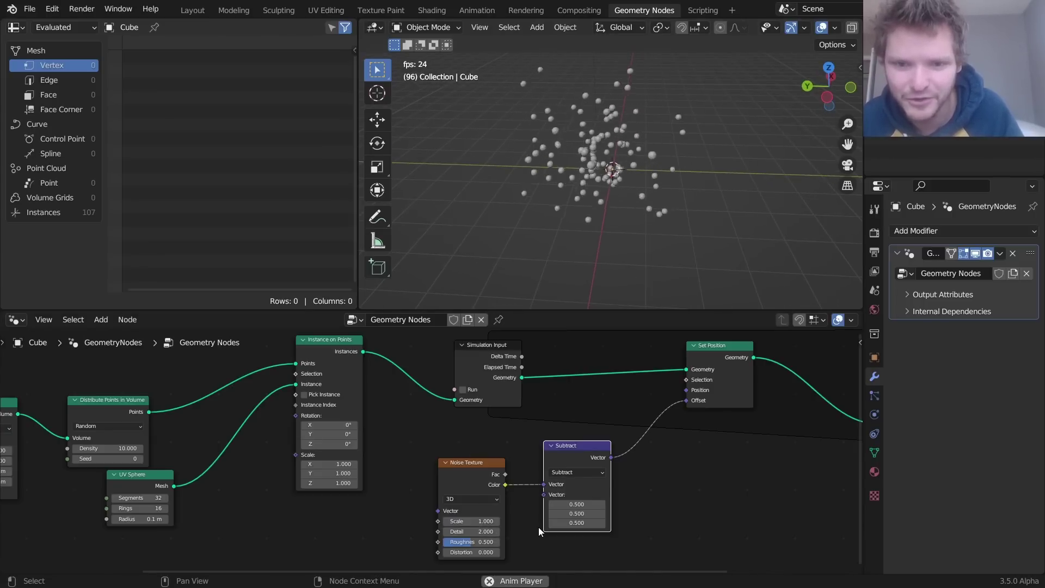
key(space)
middle_drag(332, 461, 601, 440)
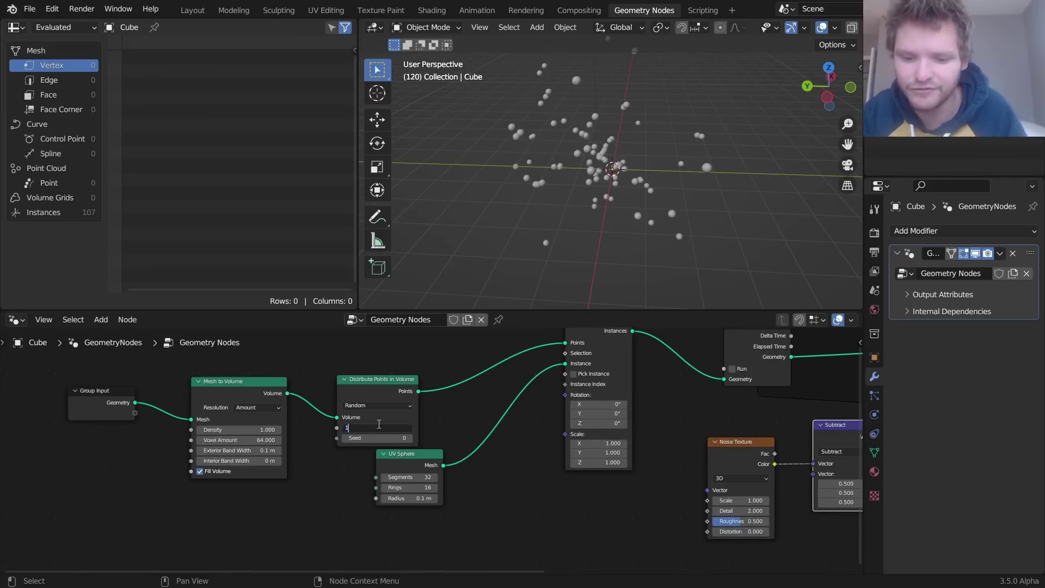
Play the simulation from frame 1 and orbit around the moving spheres
key(space)
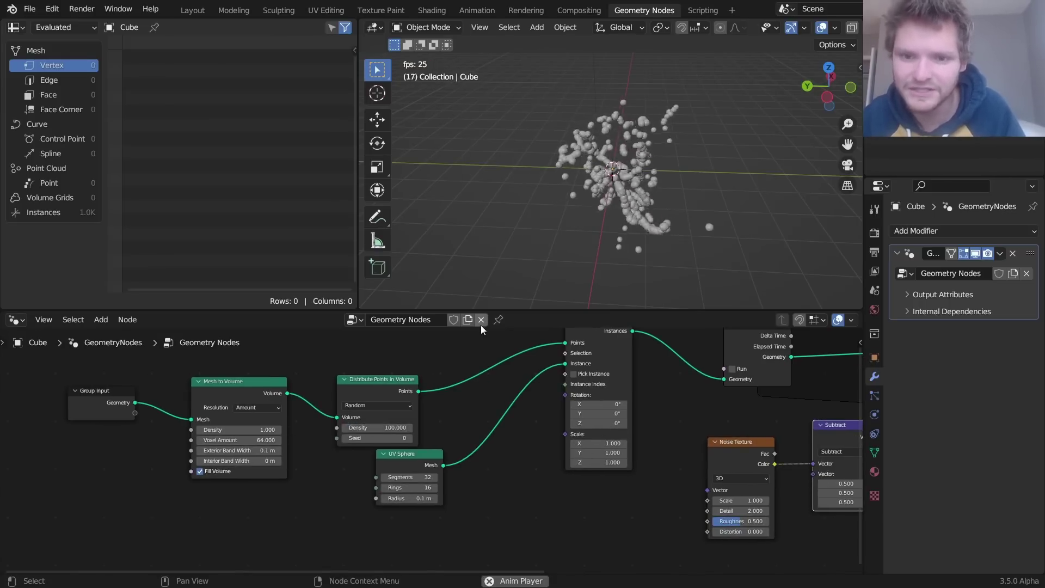
middle_drag(623, 205, 701, 207)
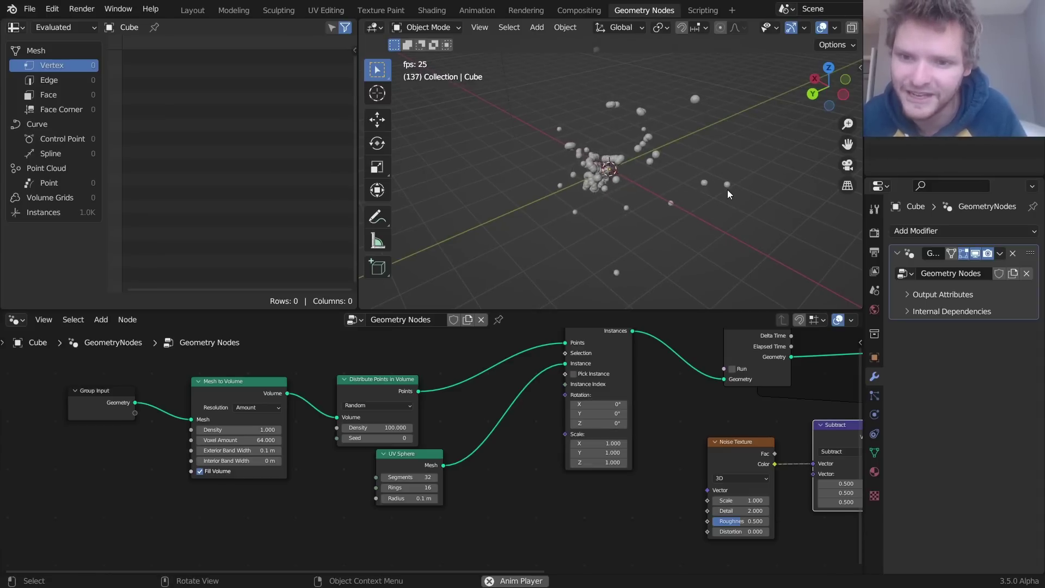
key(space)
key(shift+Left)
key(space)
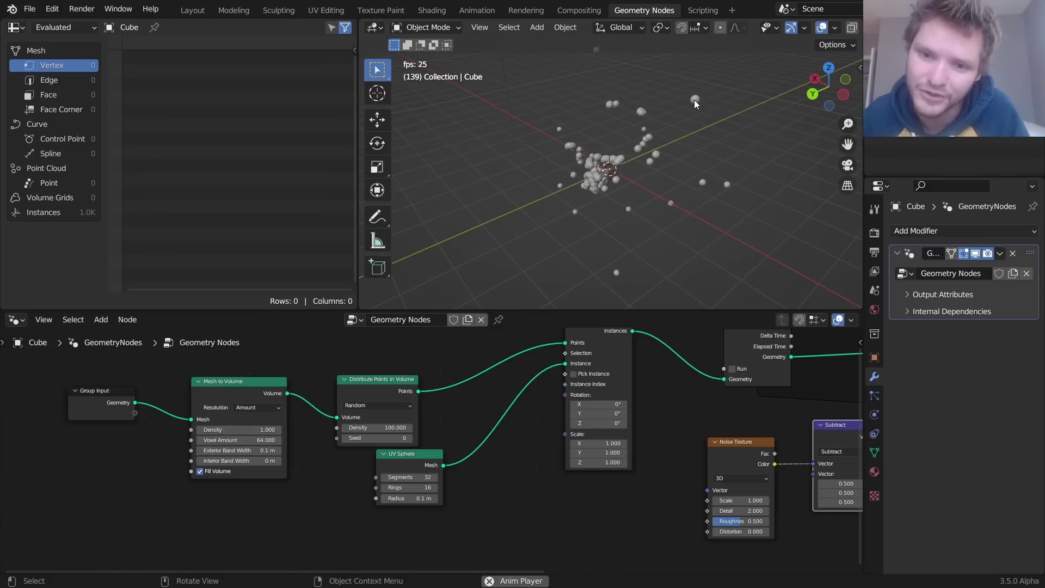
middle_drag(629, 154, 679, 175)
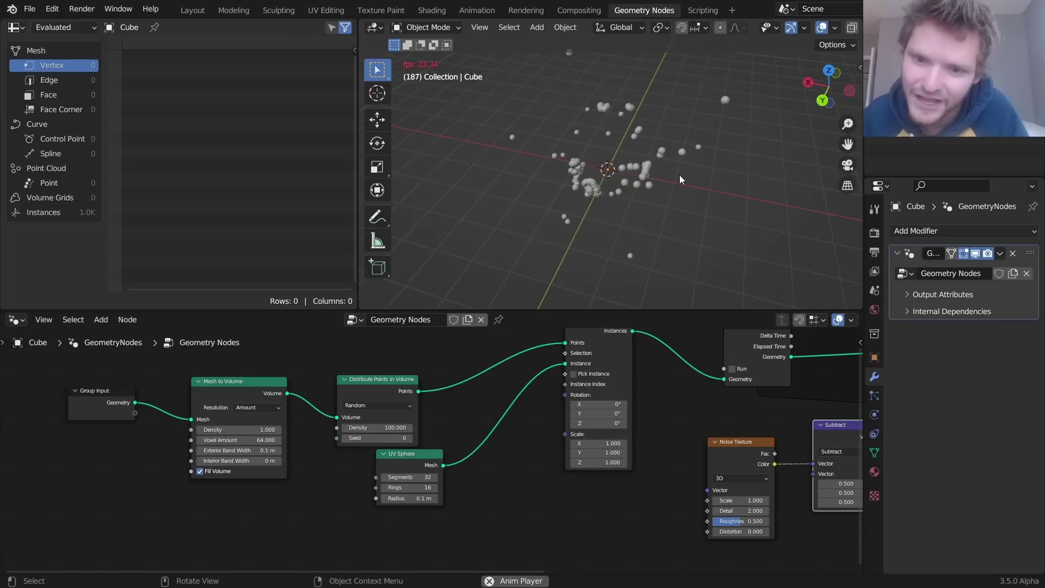
Change the Noise Texture Scale to 0.1 and orbit to inspect the swirling trails
middle_drag(742, 491, 546, 443)
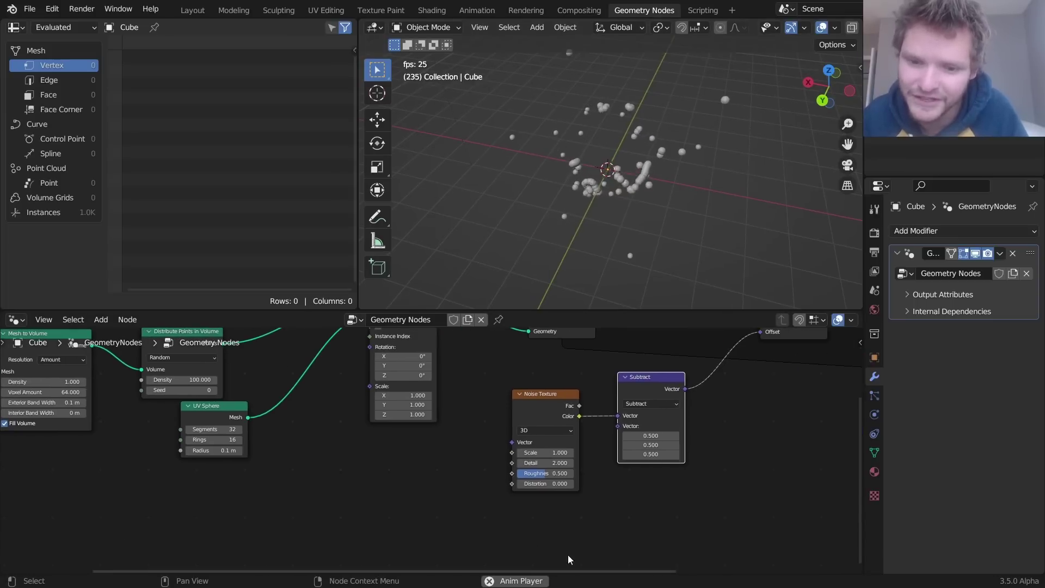
click(545, 452)
text(0.1)
key(Return)
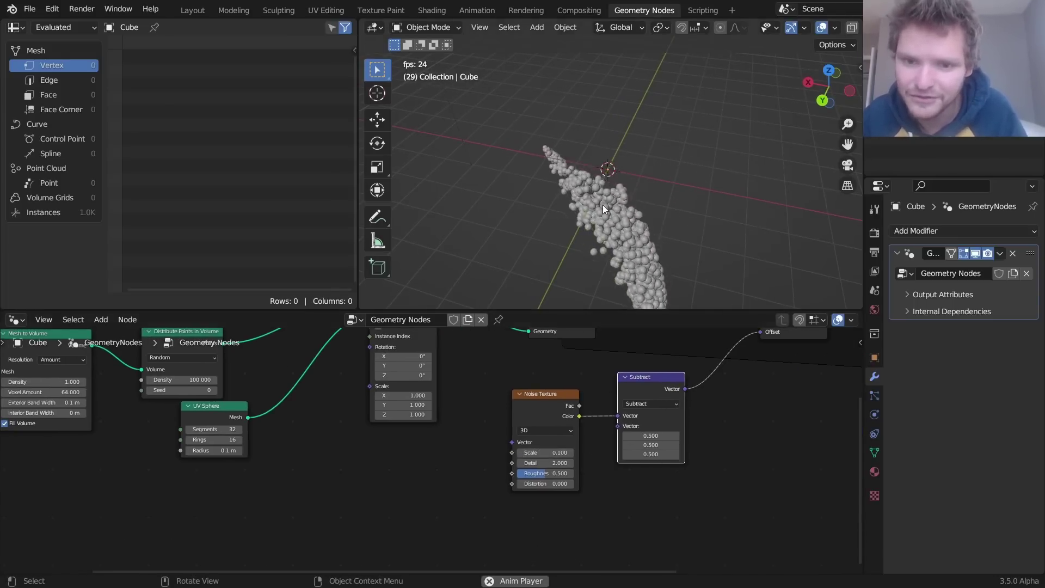
middle_drag(609, 206, 655, 179)
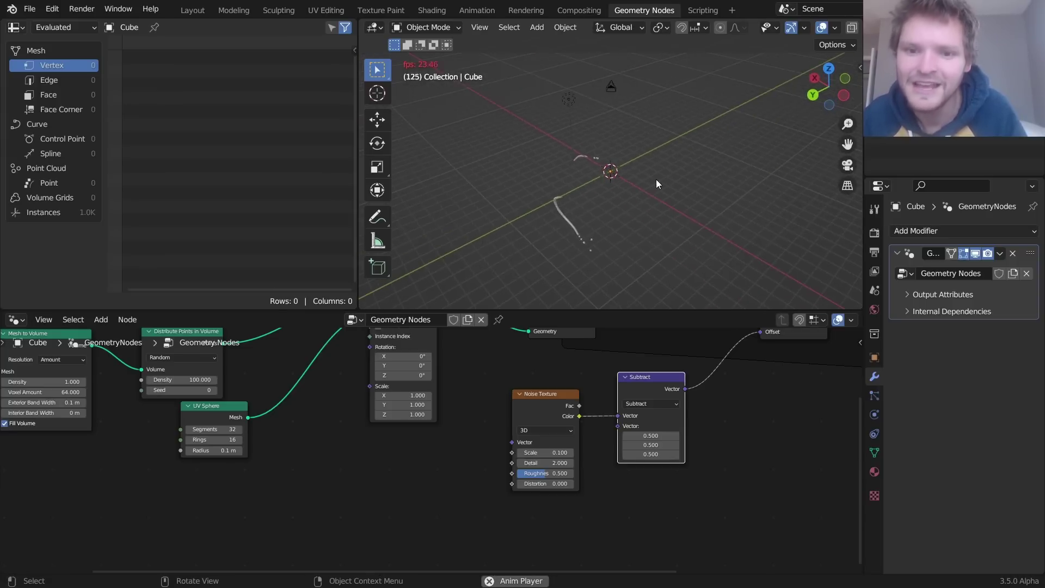
scroll(718, 388, down, 3)
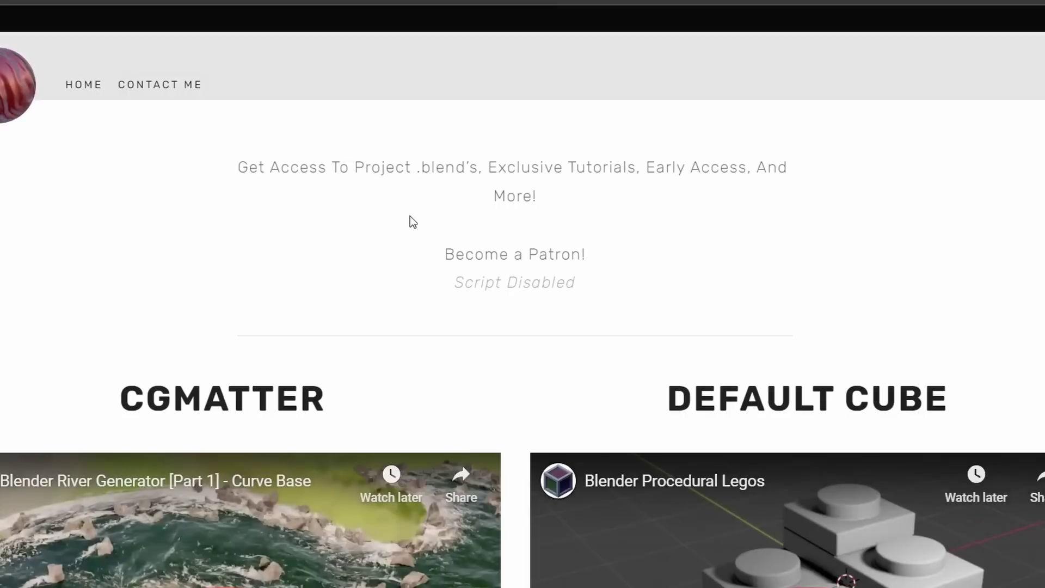
Drag the river video out of the CGMATTER column into a new middle column
scroll(410, 217, down, 5)
drag(377, 339, 801, 414)
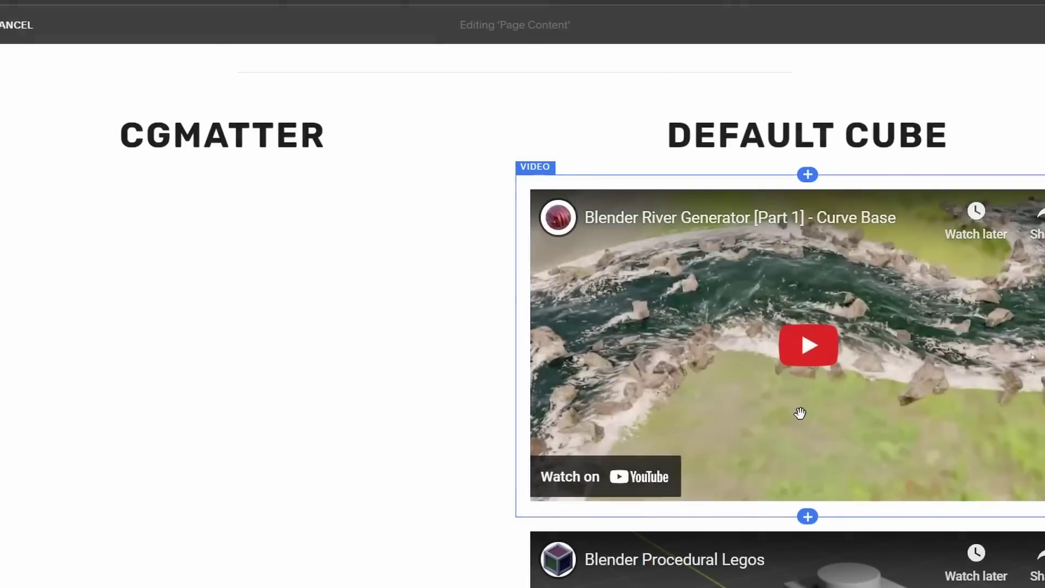
drag(694, 404, 82, 338)
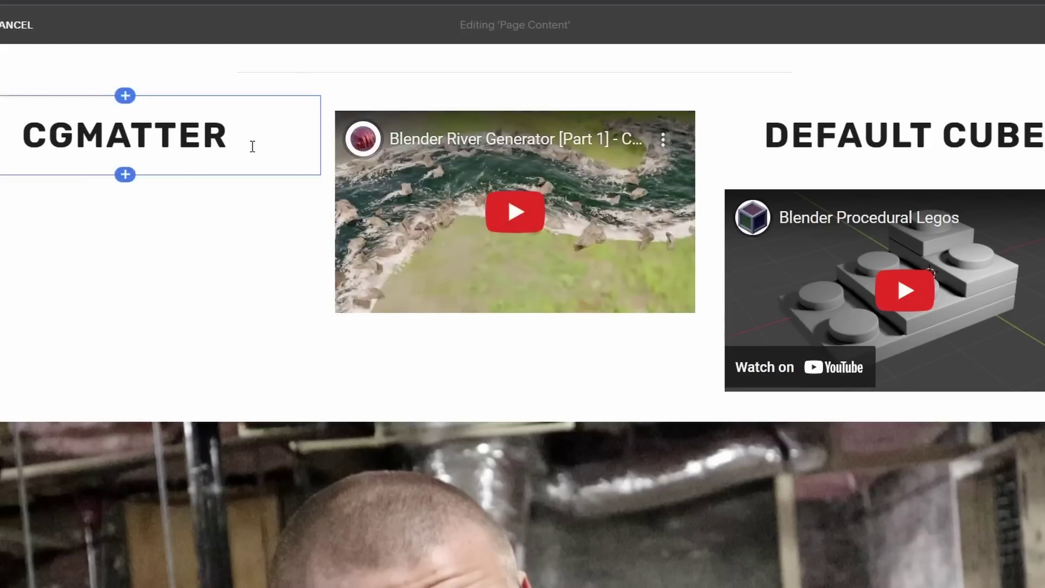
Append 's alot' to the CGMATTER heading text
click(252, 146)
text(s alot)
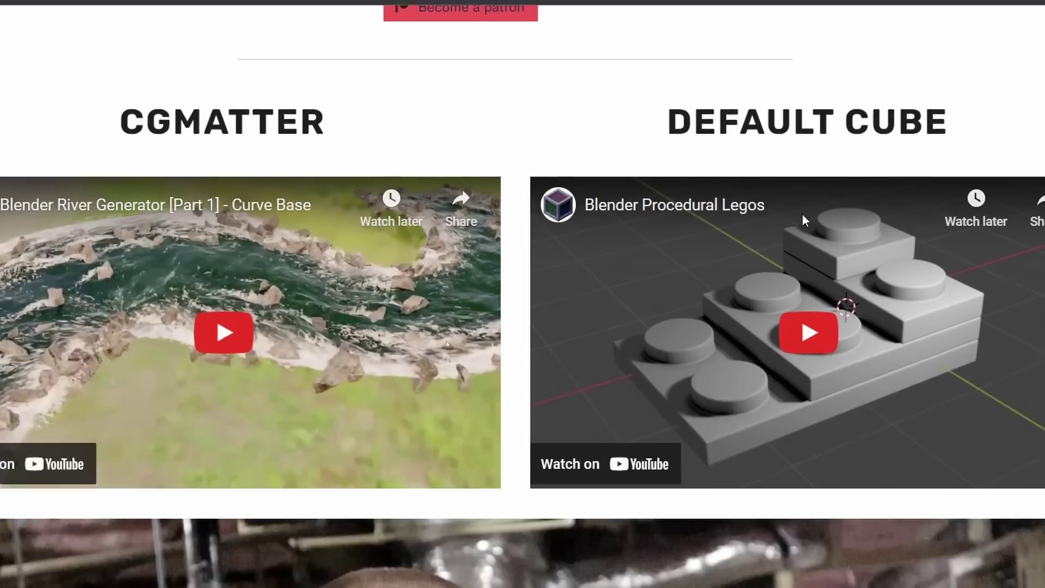
scroll(805, 220, down, 10)
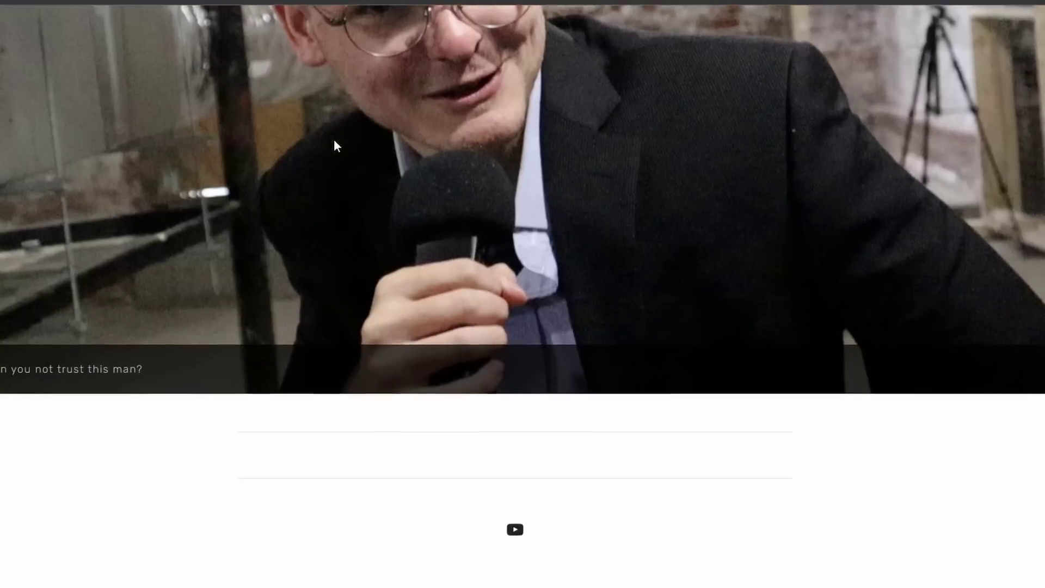
scroll(334, 142, up, 5)
Go to the contact page and add a Twitter feed block
scroll(382, 196, up, 5)
click(155, 61)
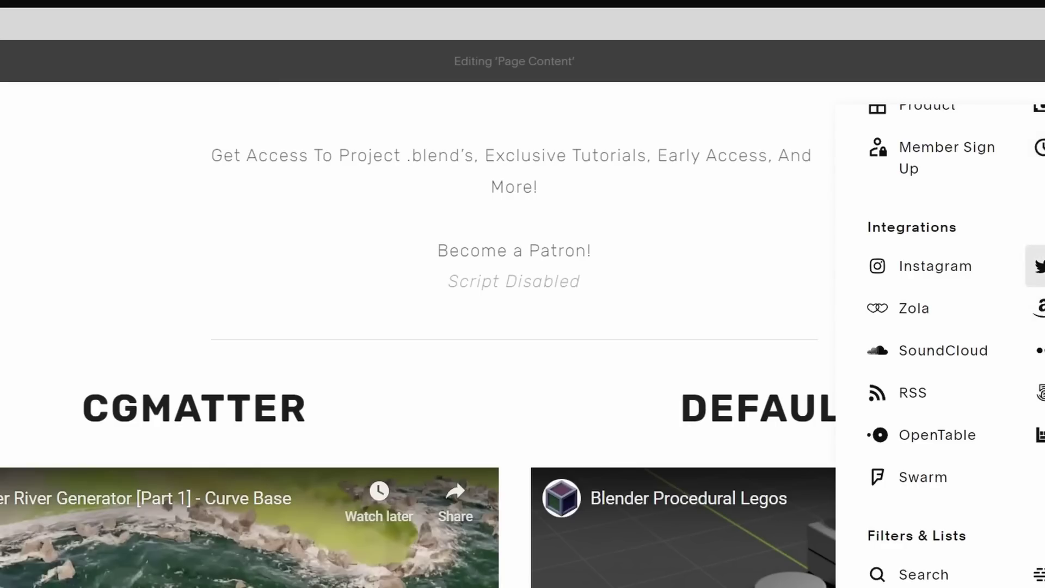
click(1039, 266)
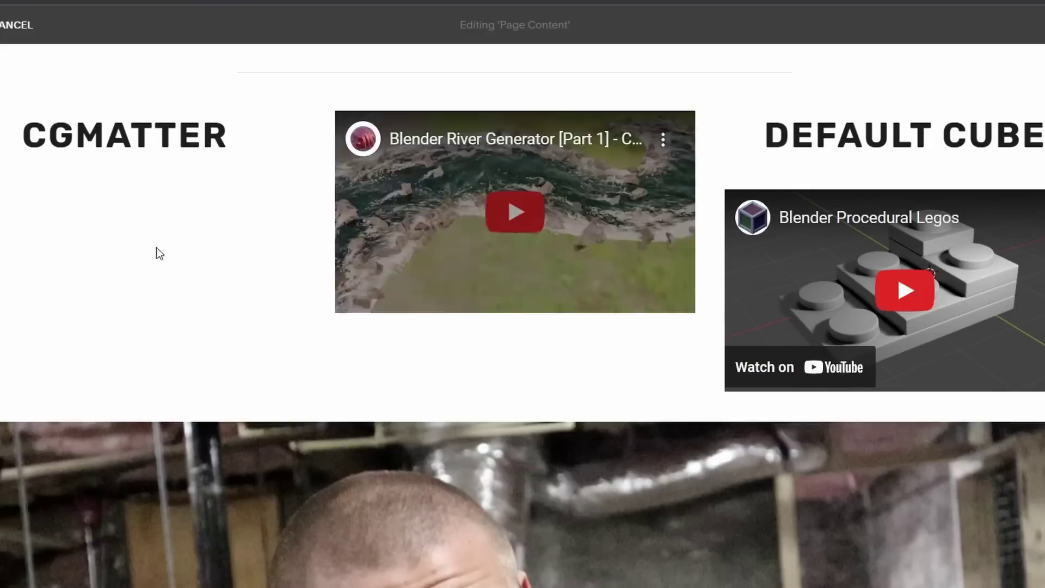
Enter edit mode on the left-column CGMATTER heading beside the river video
click(253, 146)
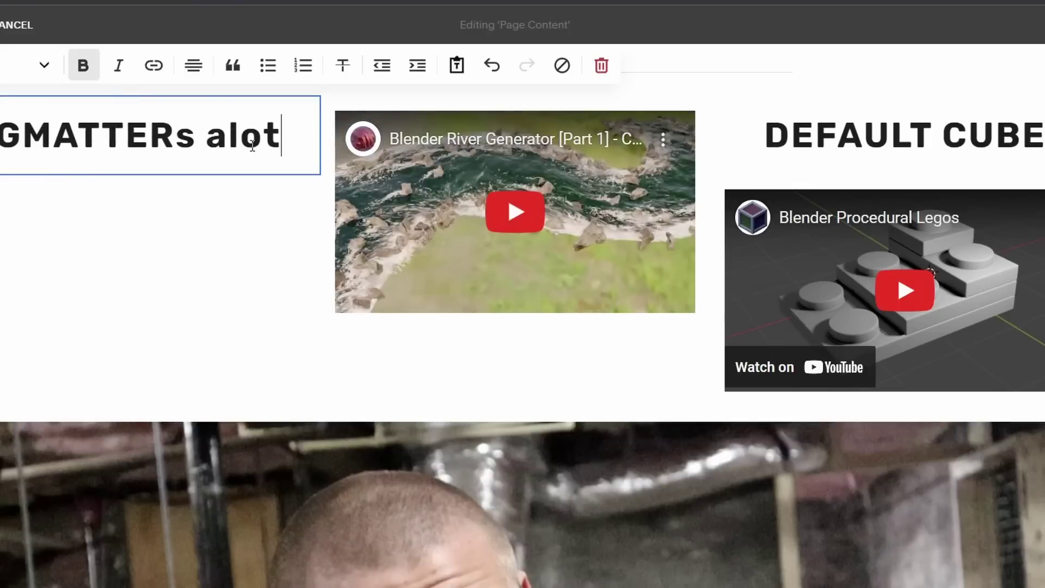